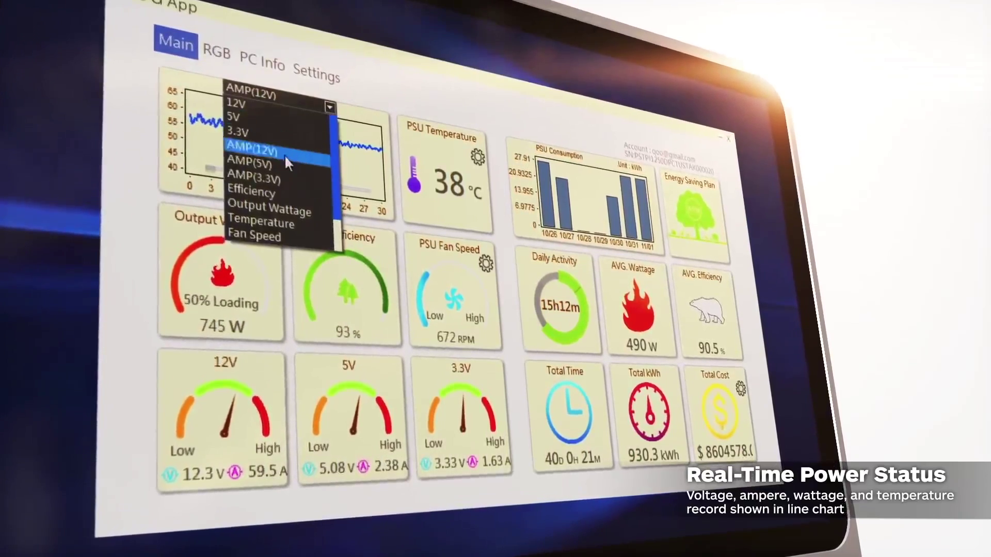
left_click(271, 212)
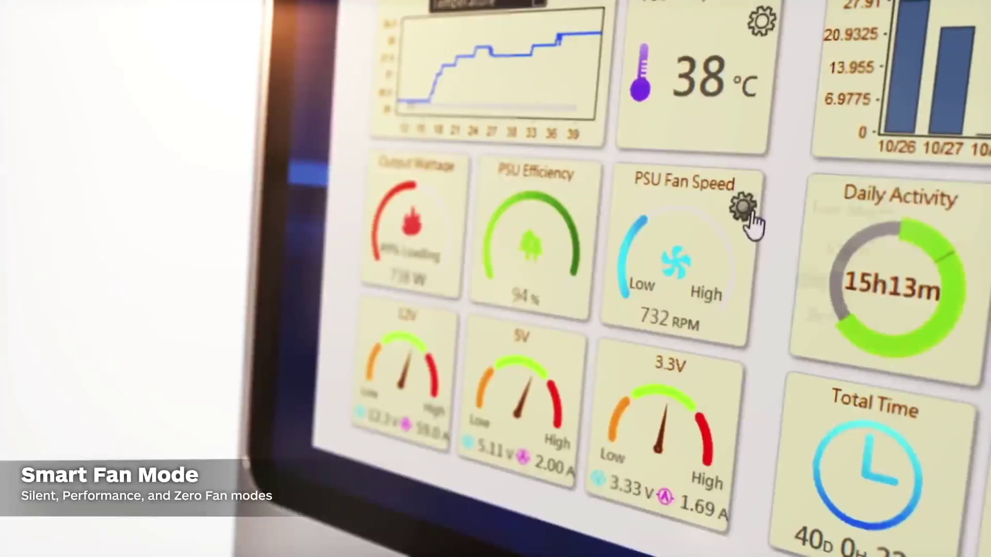
left_click(486, 264)
left_click(826, 319)
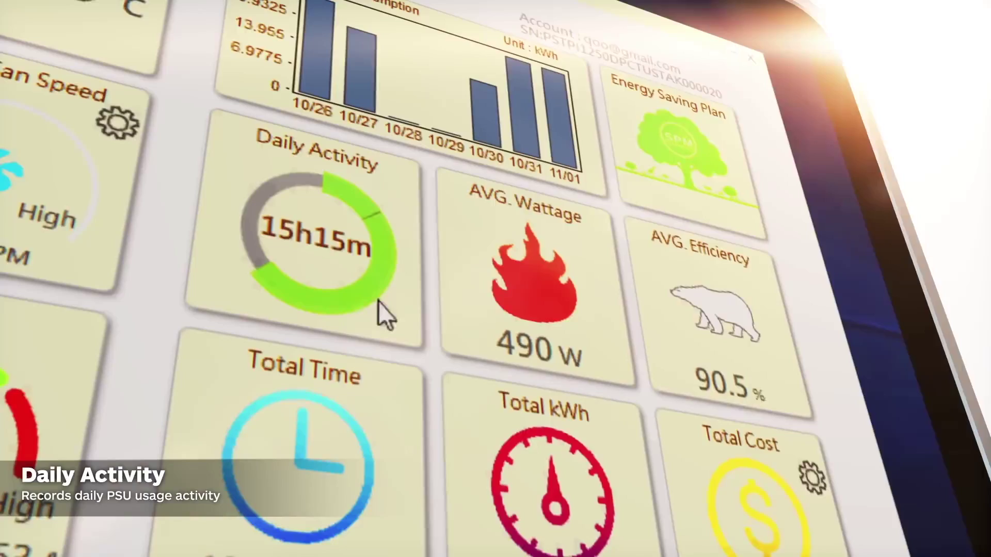
left_click(346, 287)
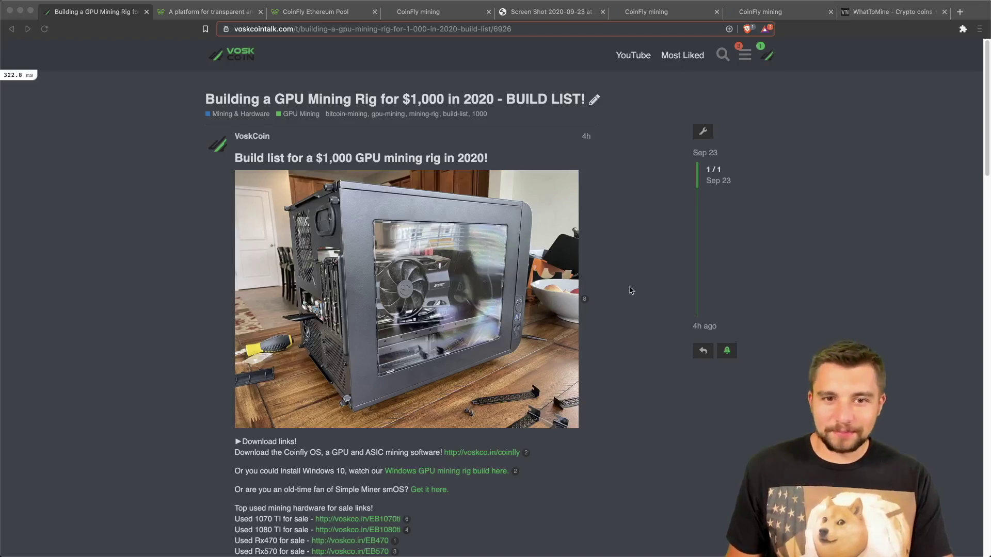
- Read through the $1,000 GPU mining rig build list, including its download links, used hardware links and new parts options
scroll(630, 287, "down", 3)
scroll(622, 274, "down", 3)
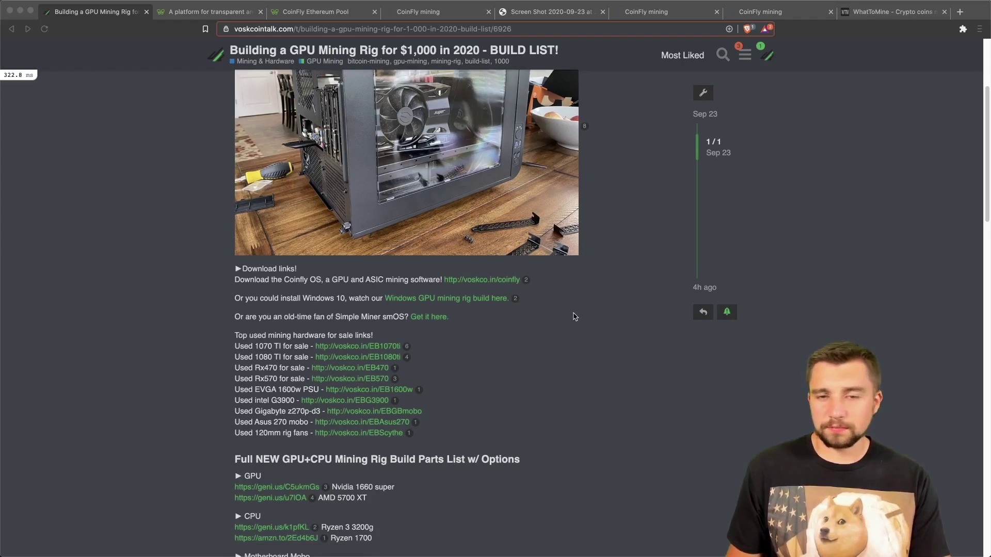
scroll(574, 331, "down", 3)
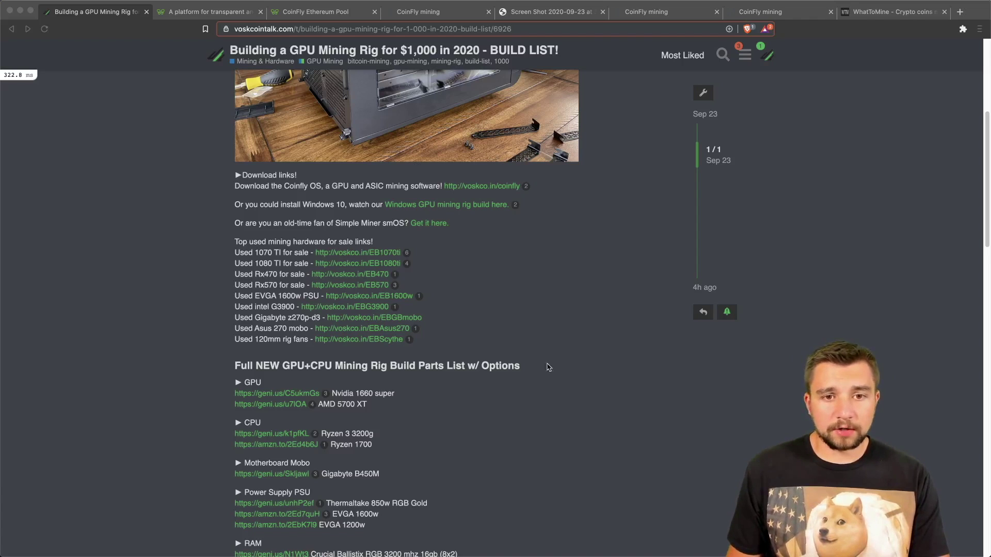
scroll(552, 340, "up", 5)
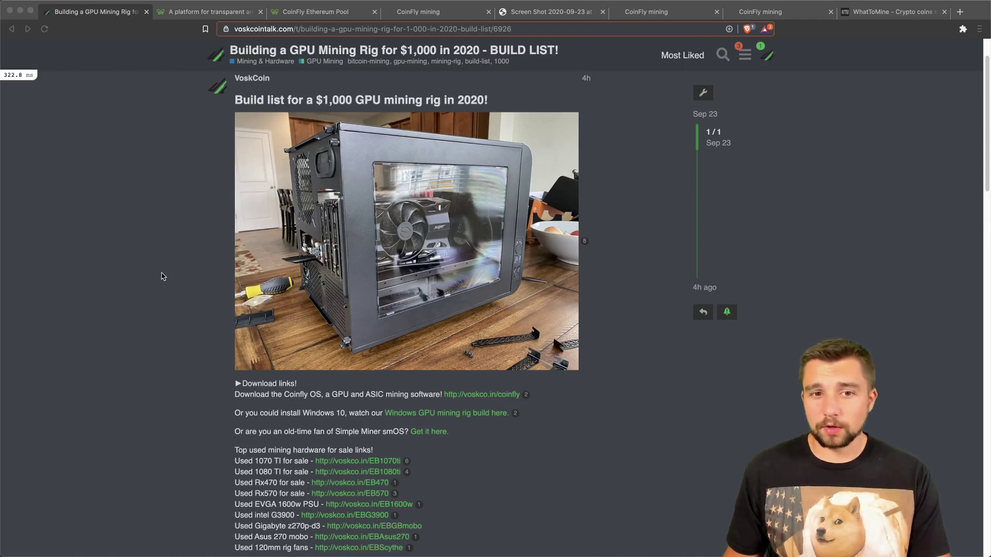
scroll(163, 282, "down", 2)
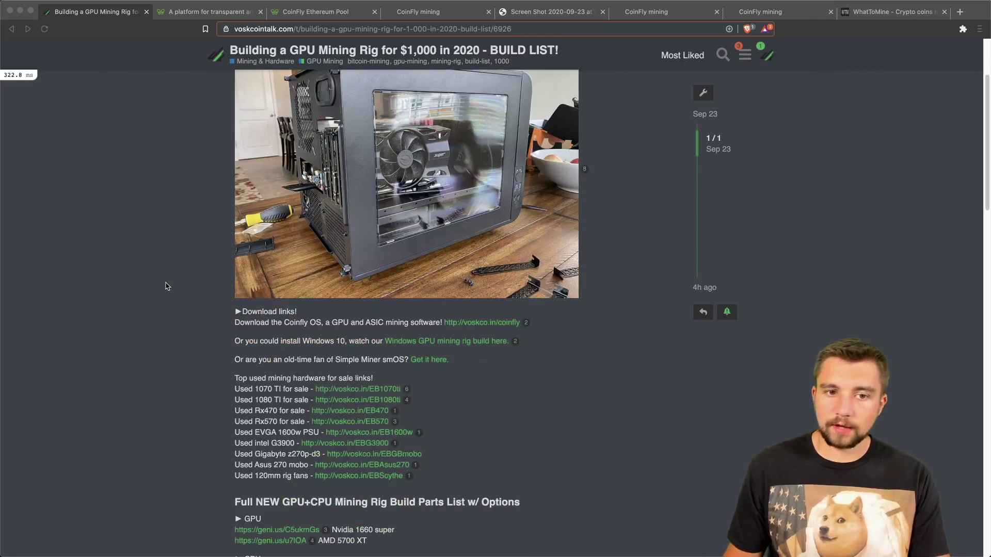
scroll(165, 286, "down", 2)
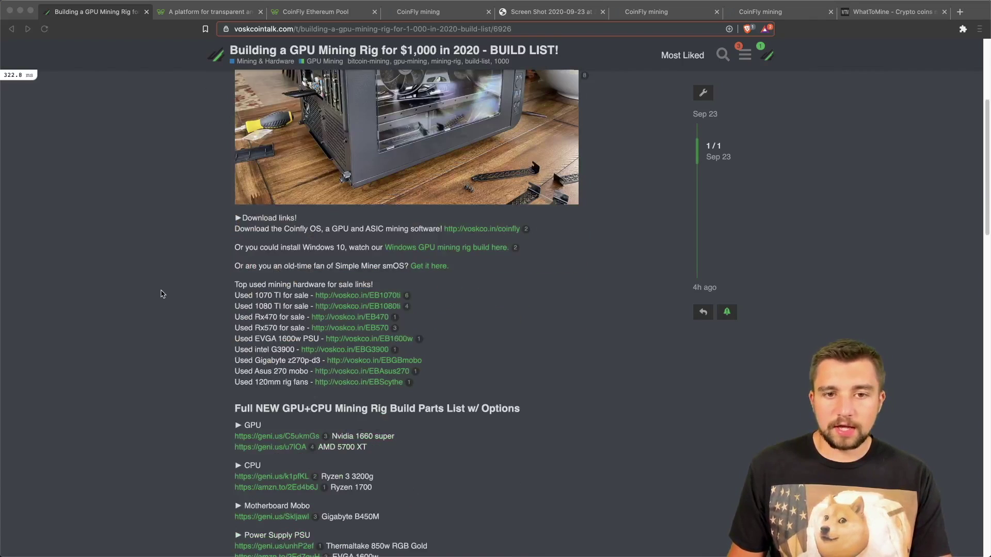
scroll(160, 294, "up", 5)
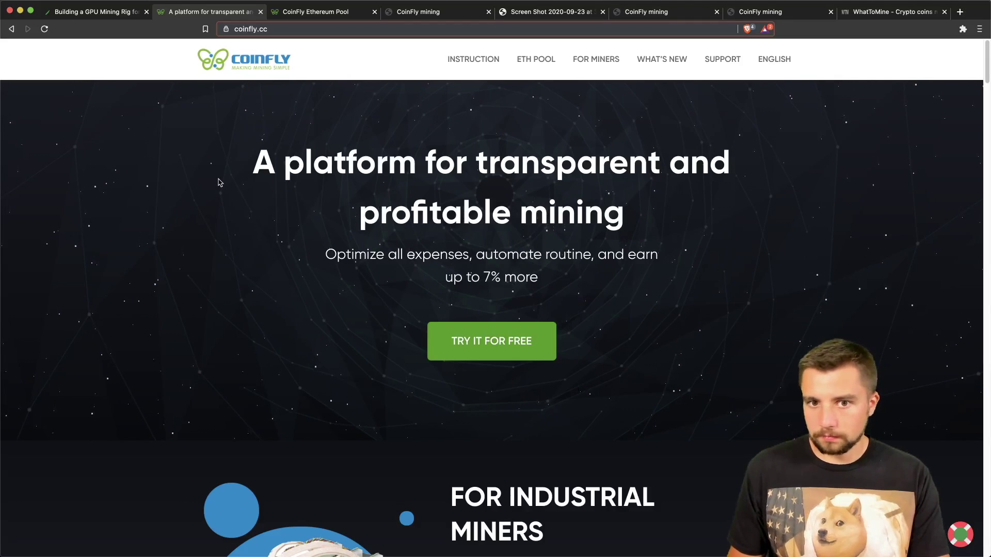
- Look through the CoinFly home page's overview of its mining platform
scroll(241, 211, "down", 1)
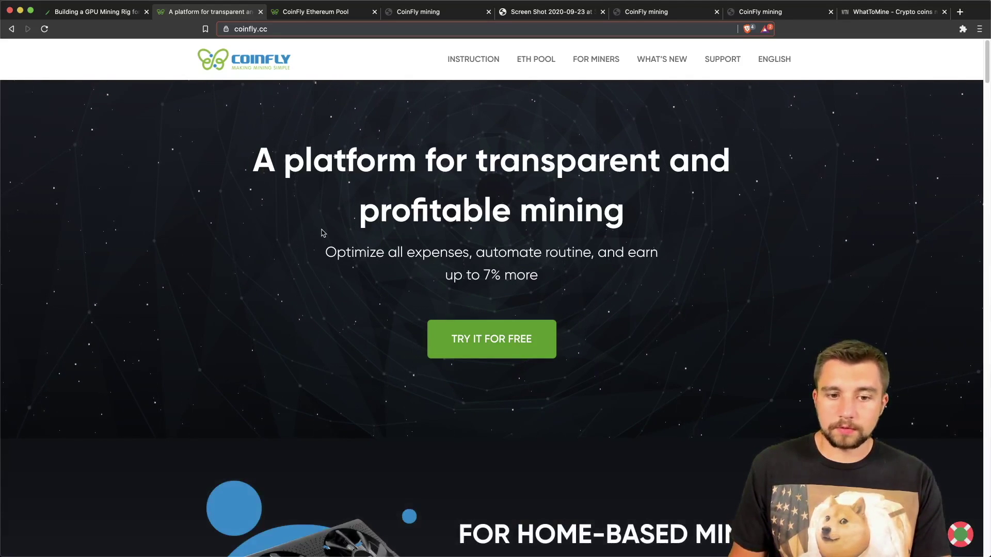
scroll(347, 251, "down", 3)
scroll(335, 258, "down", 2)
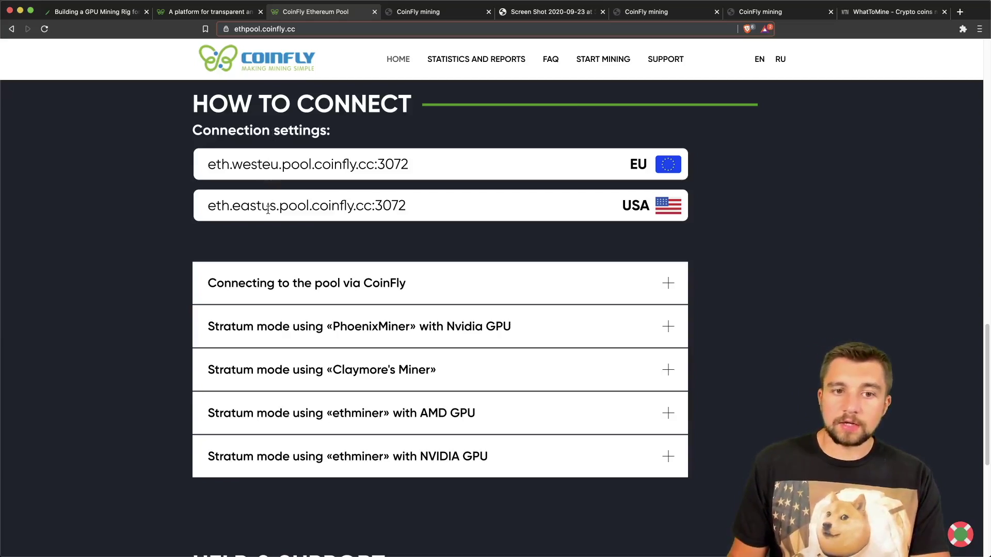
- Highlight the USA and EU server addresses in the Ethereum pool's connection settings, and clear the selection
triple_click(241, 204)
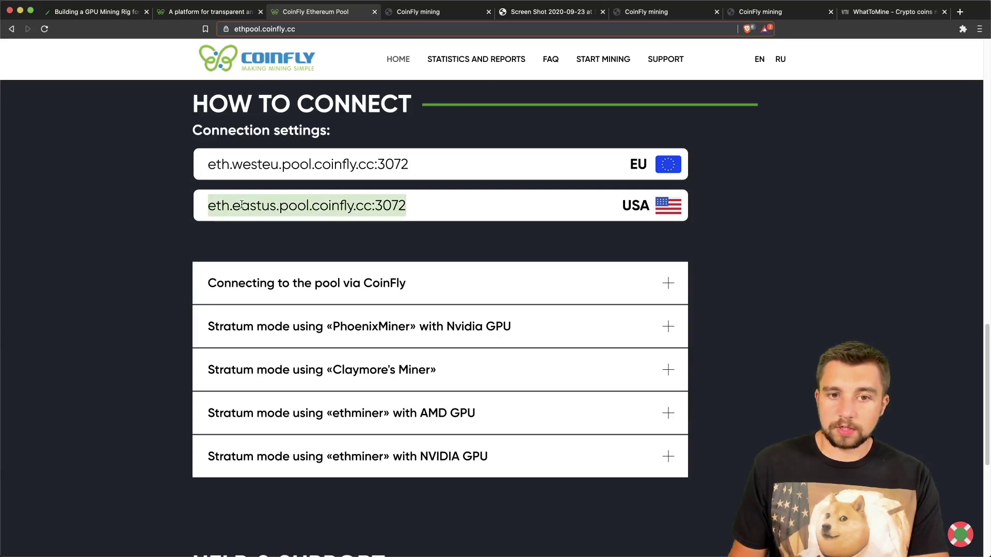
double_click(249, 163)
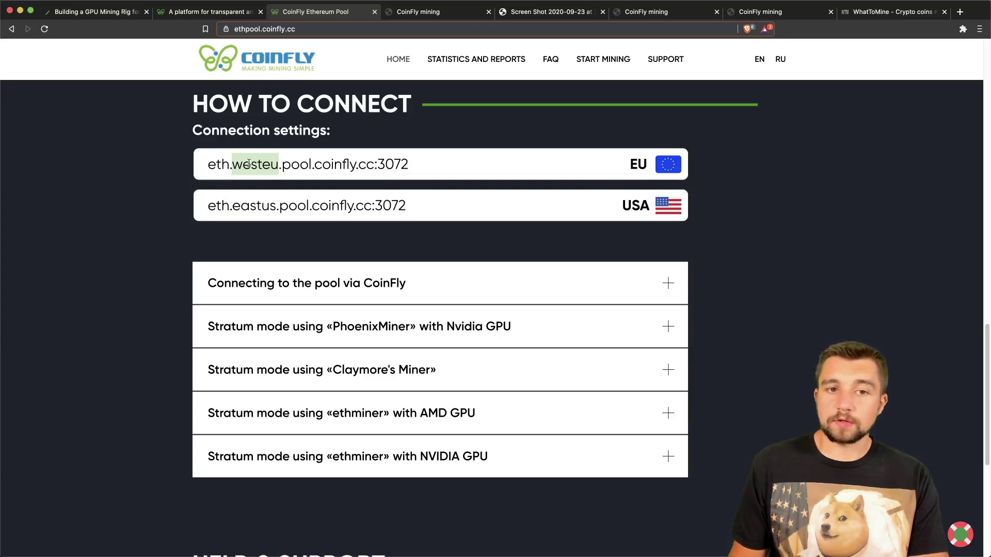
triple_click(248, 164)
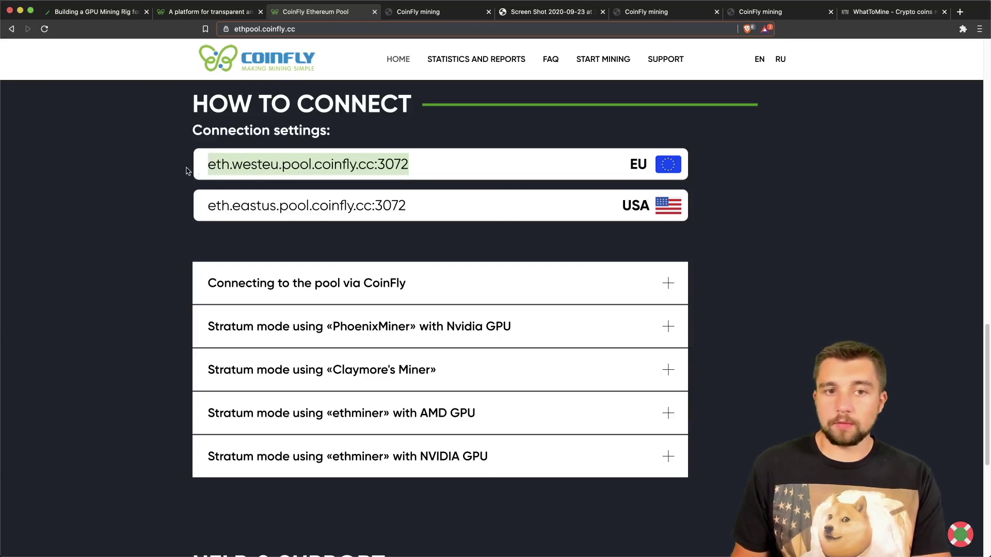
left_click(187, 192)
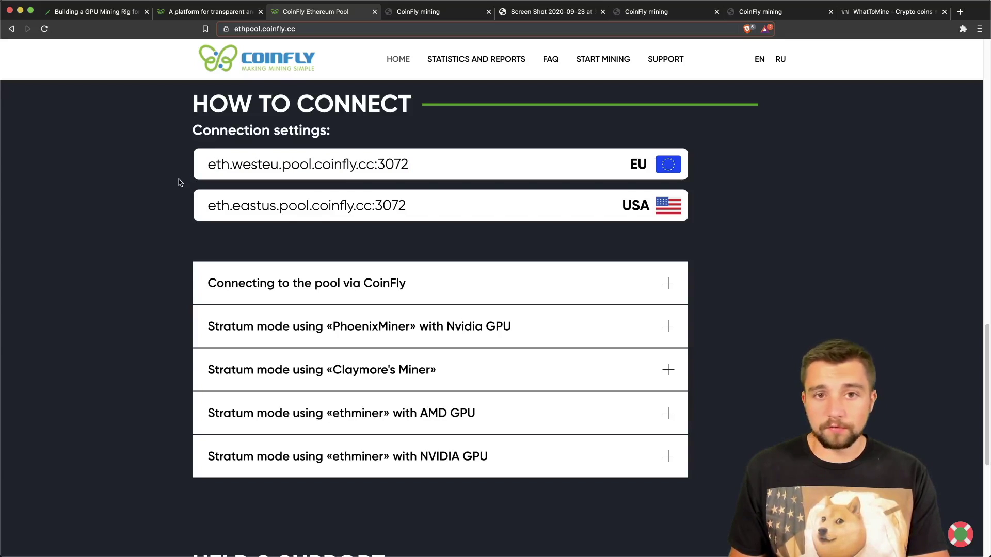
- Review the CoinFly account's withdrawals, wallets and coin balances, including the Ethereum withdrawal option
left_click(418, 12)
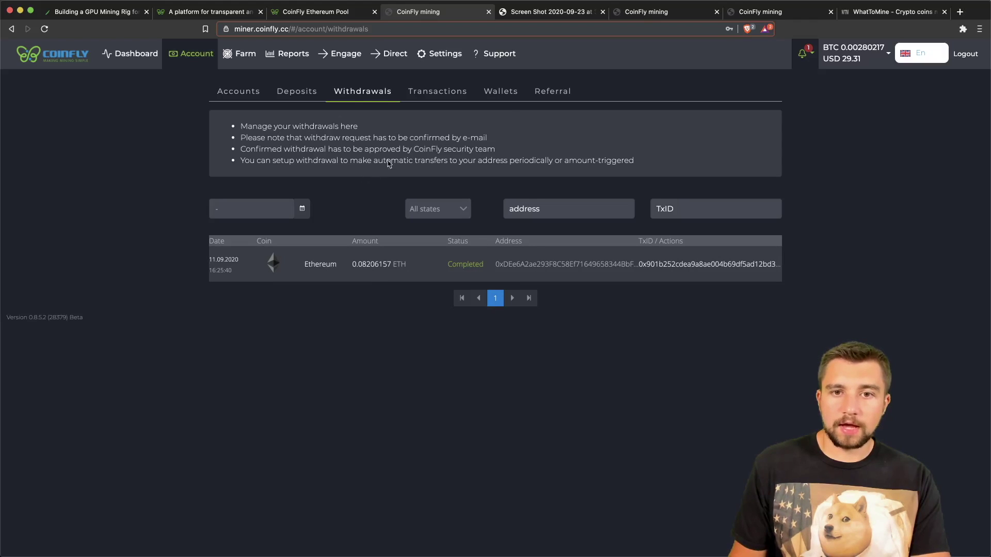
left_click(507, 93)
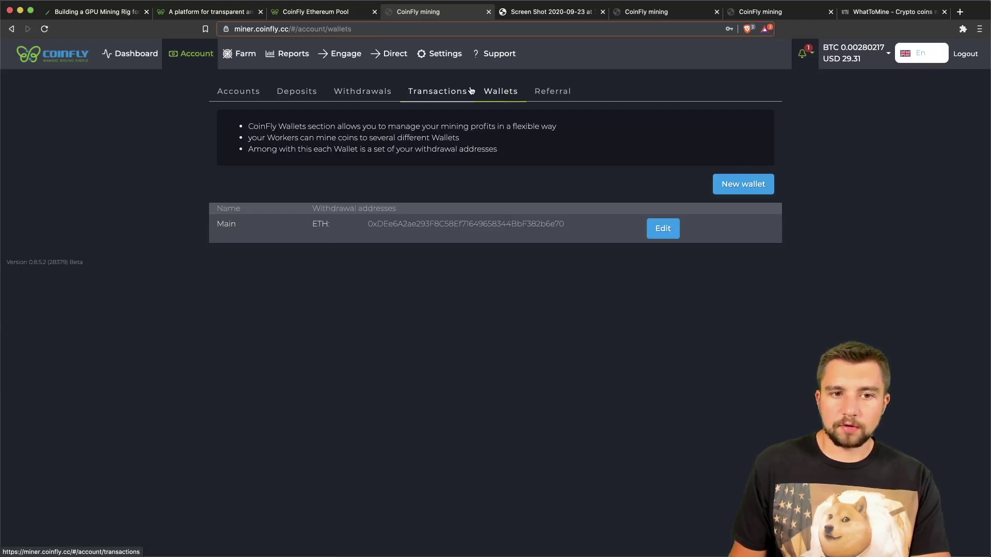
left_click(241, 92)
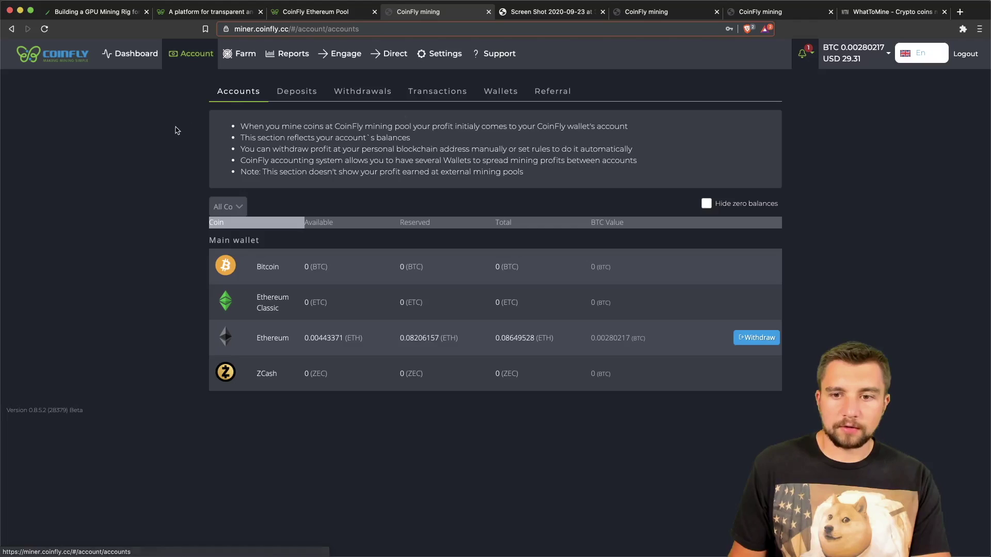
left_click(740, 330)
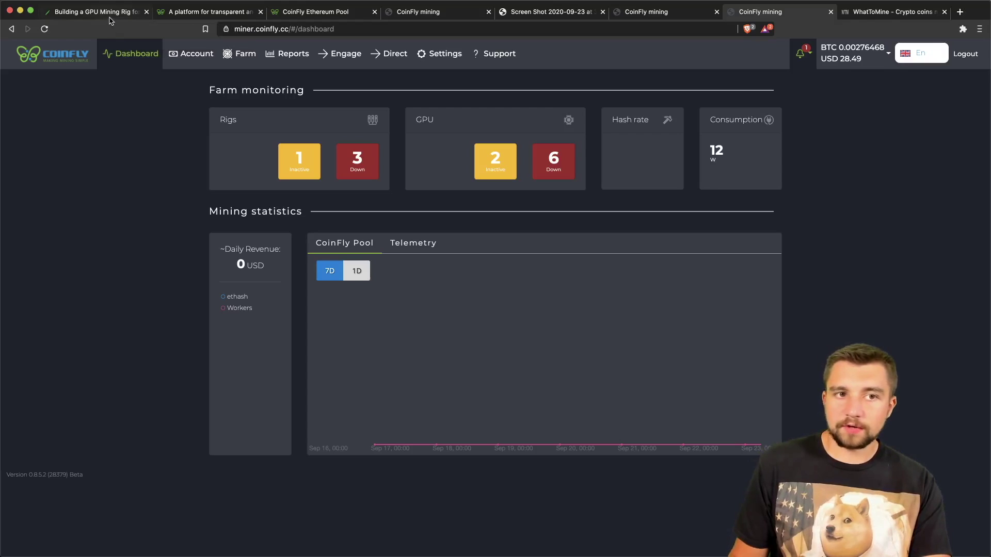
left_click(112, 20)
scroll(249, 328, "down", 1)
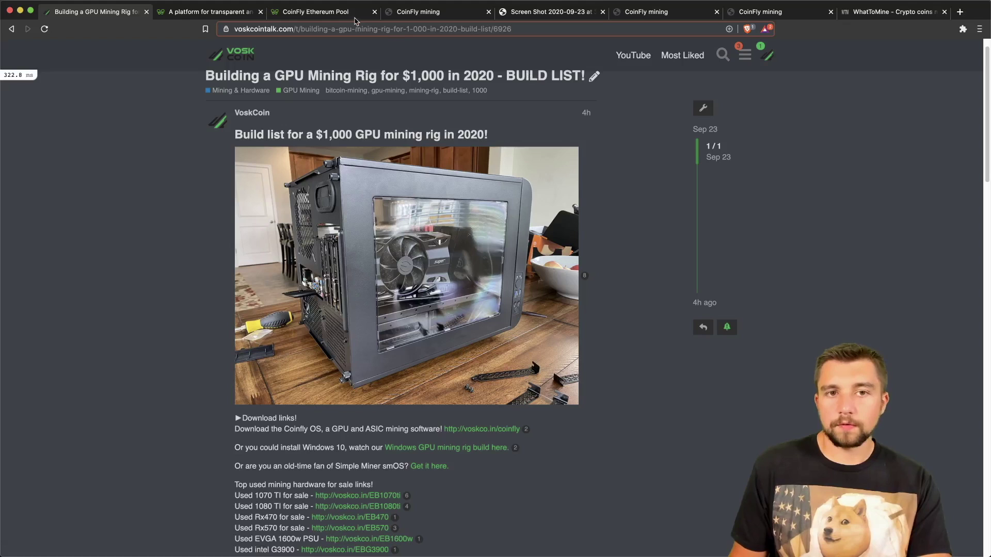
left_click(758, 15)
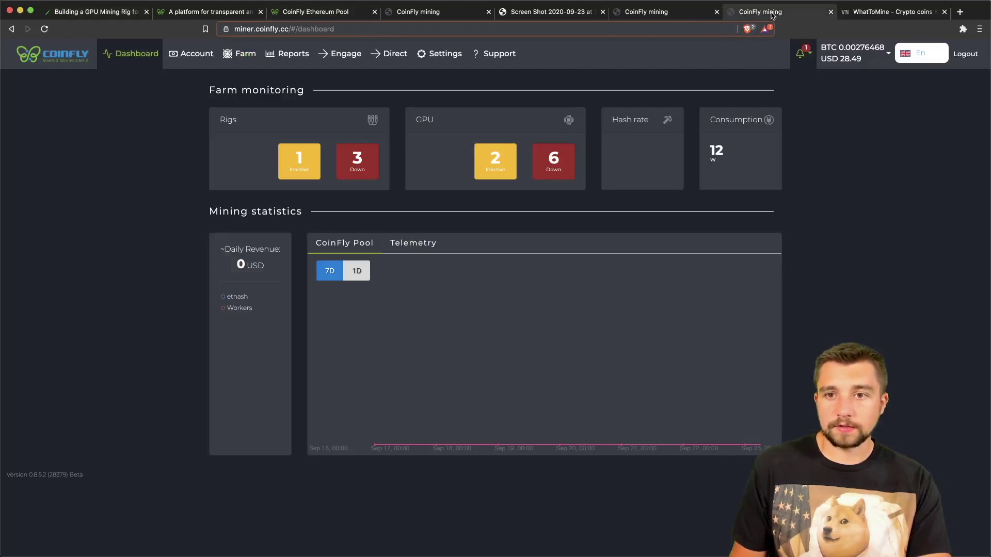
- Assign the CoinFly ETH mining profile to the inactive rig awaiting mining settings and apply it
left_click(304, 173)
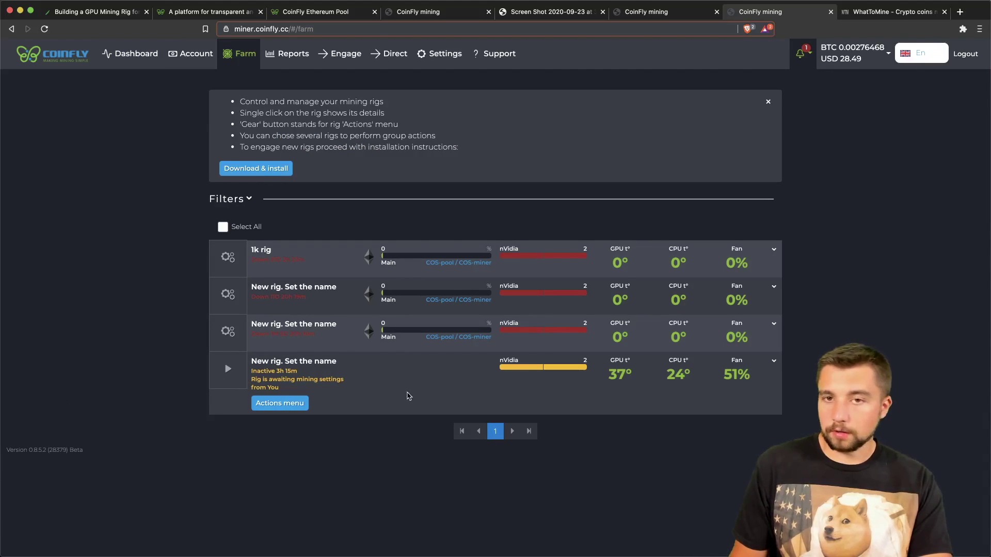
left_click(304, 407)
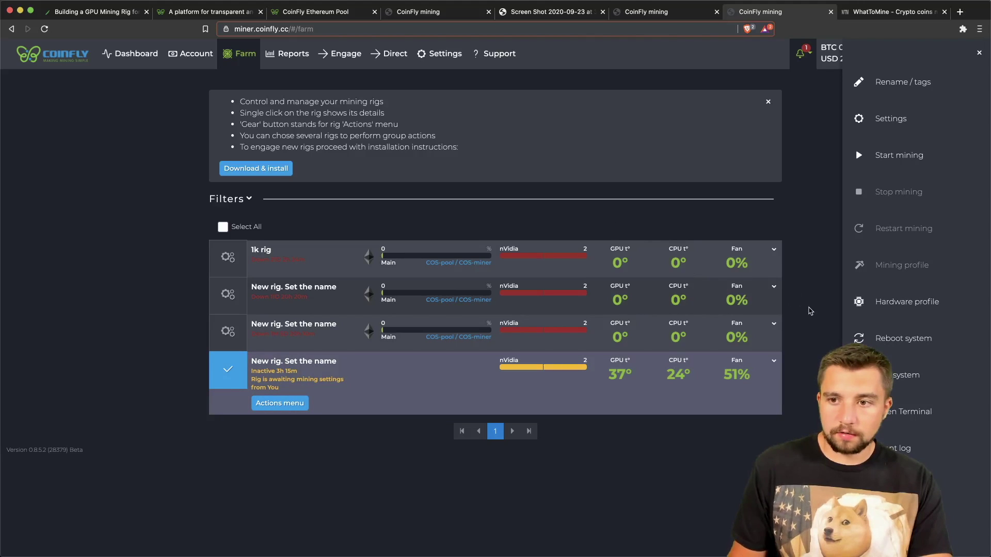
left_click(883, 119)
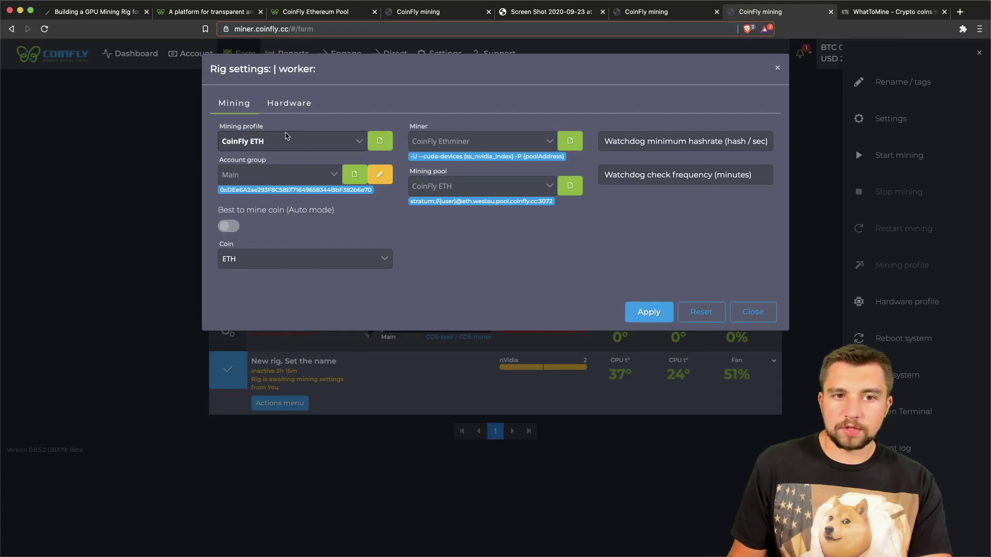
left_click(353, 144)
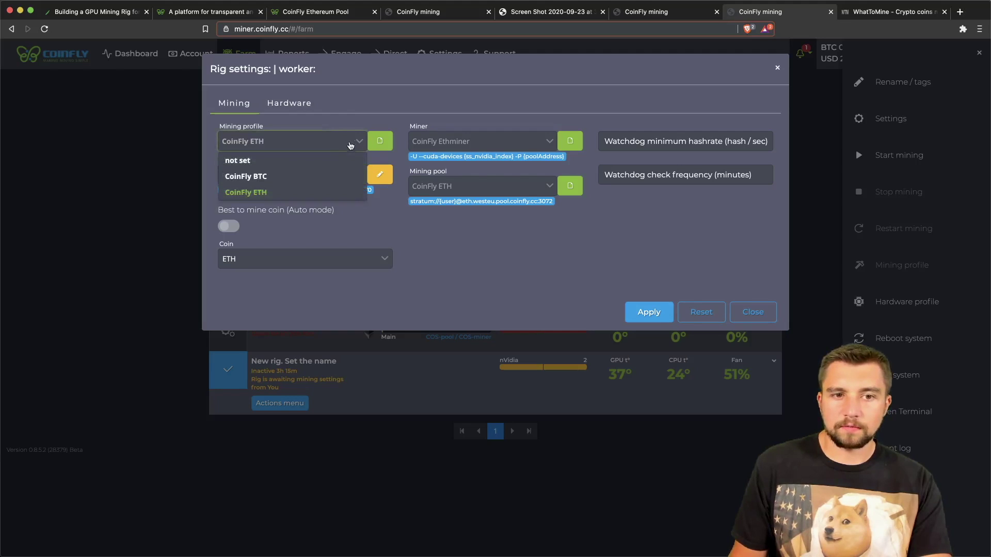
left_click(313, 193)
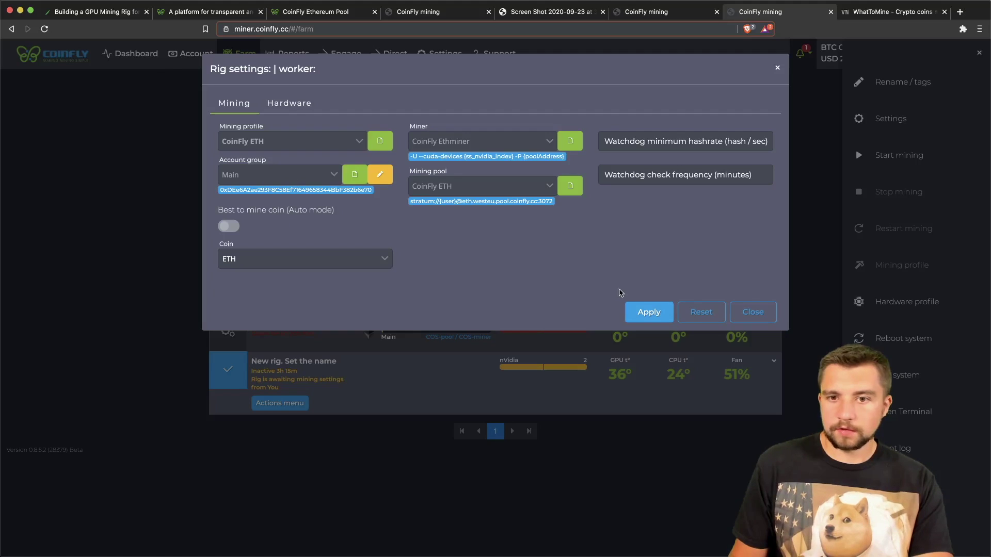
left_click(634, 309)
left_click(550, 338)
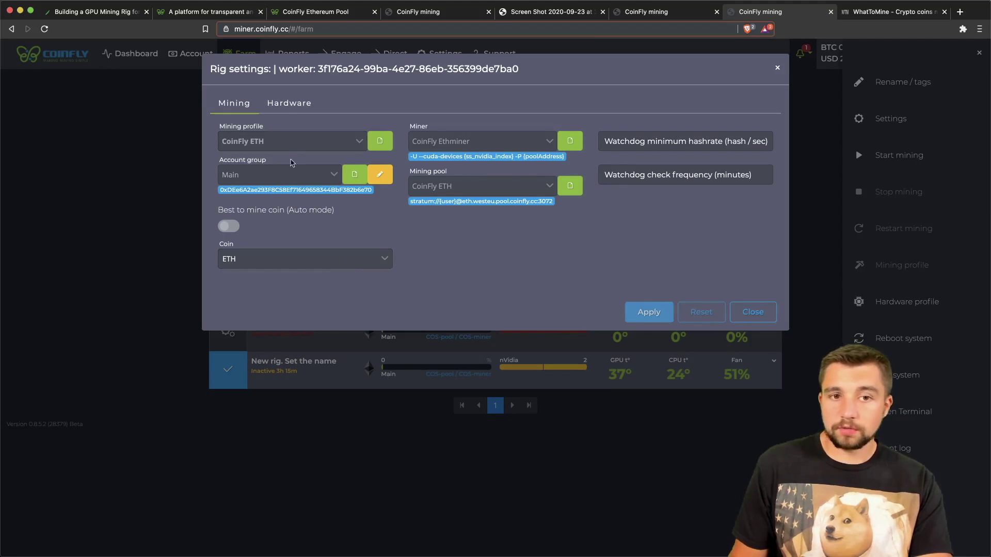
- In the rig's hardware settings, turn off the smart power level and set the power limit to 80
left_click(289, 106)
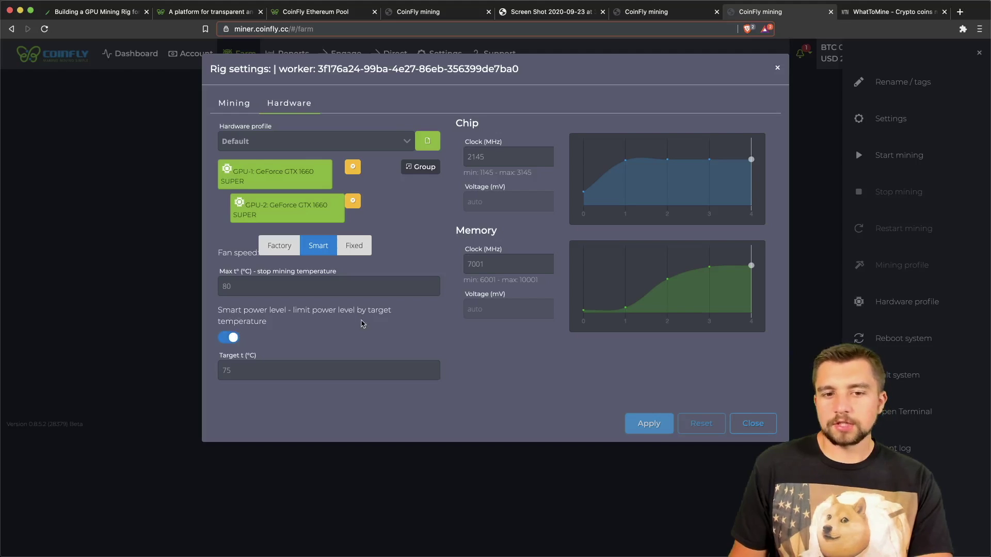
left_click(229, 337)
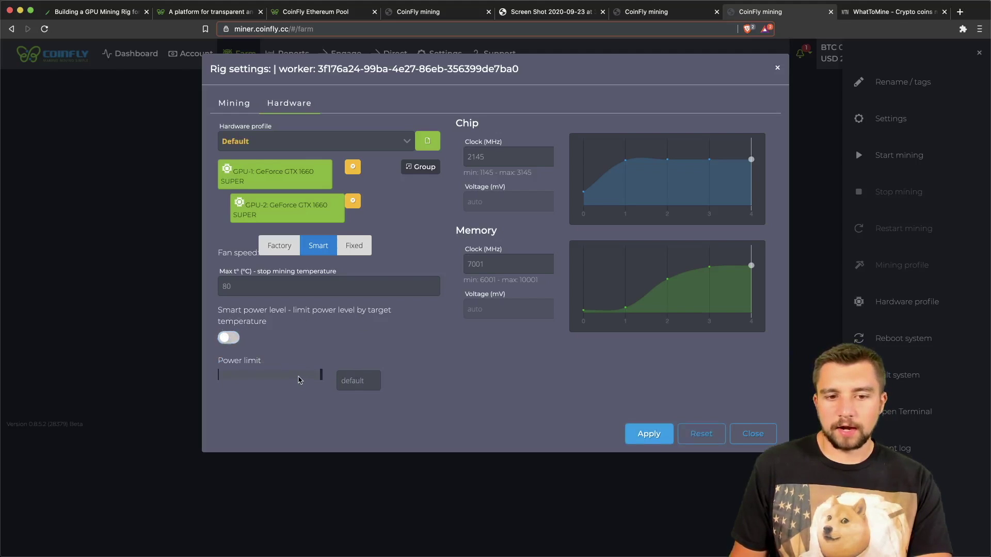
left_click(355, 380)
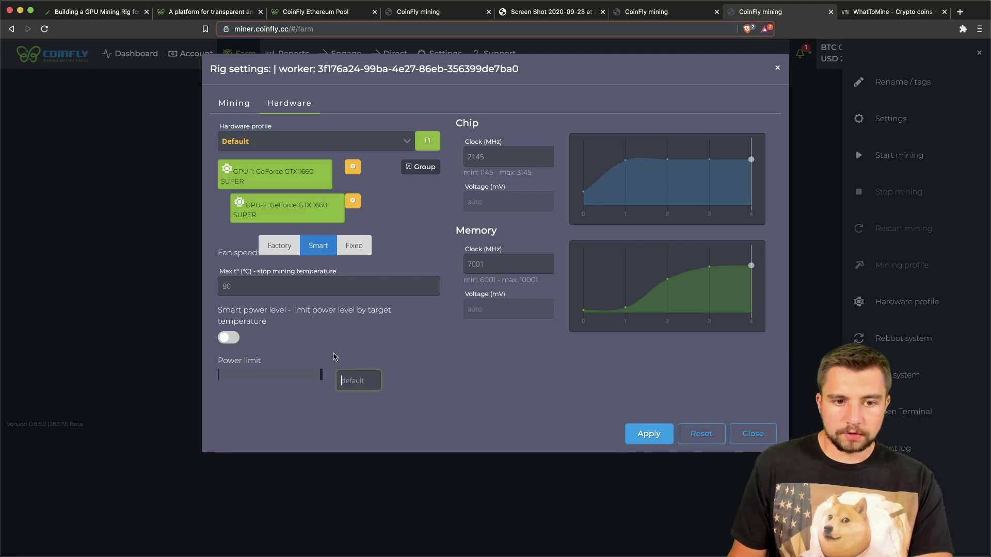
type("80")
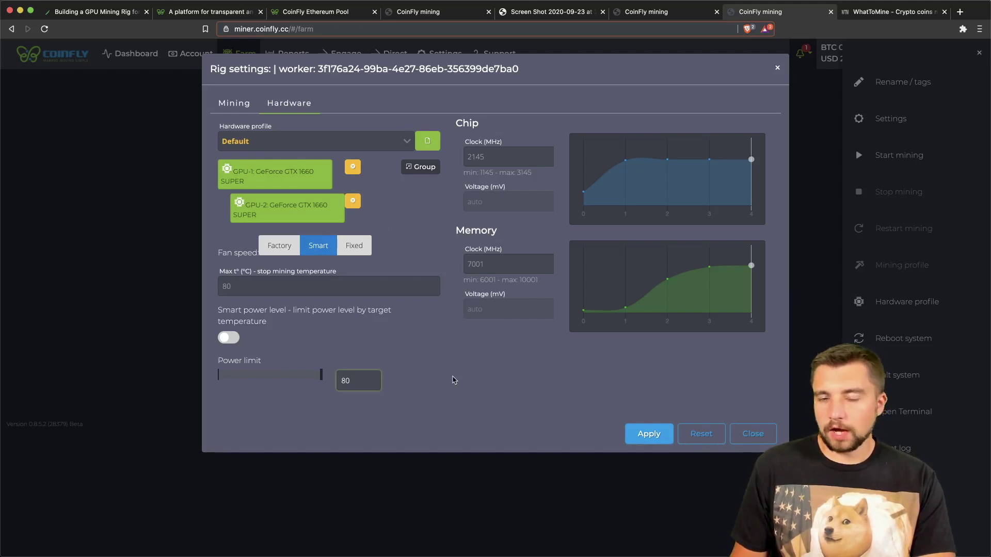
- Switch the rig's fan speed to Fixed at 70% and set the stop mining temperature to 90 °C
left_click(269, 247)
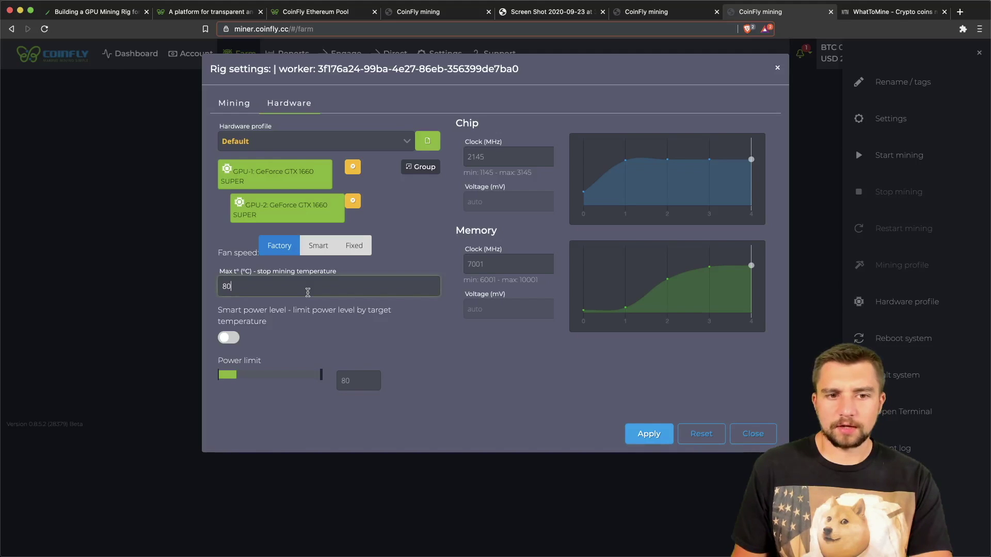
left_click(356, 245)
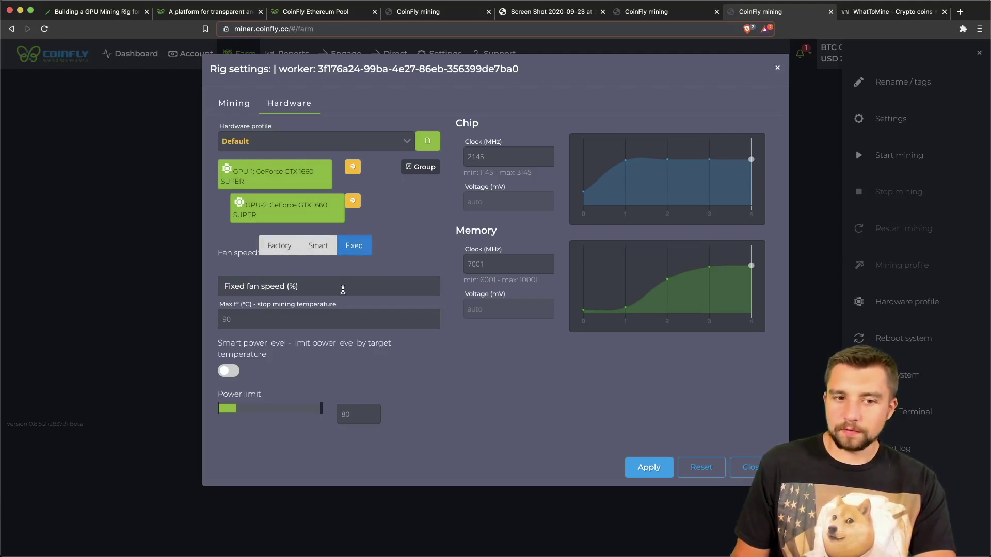
left_click(338, 294)
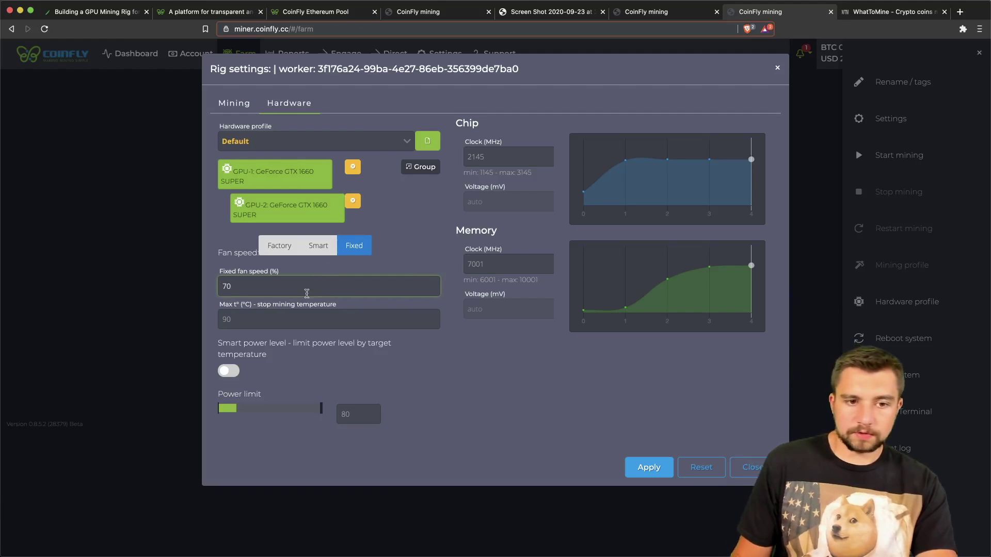
left_click(292, 314)
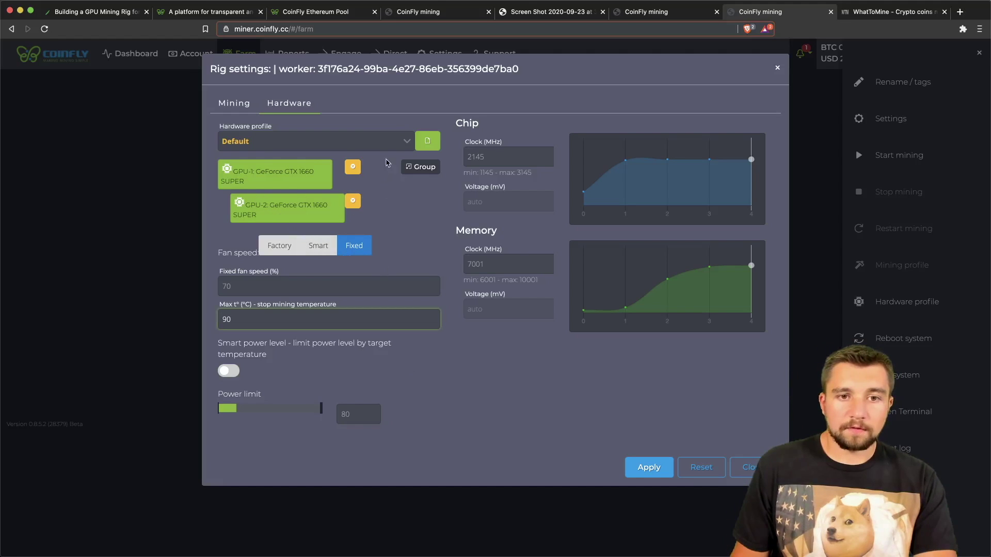
- Group the two GeForce GTX 1660 SUPER GPUs by merging their settings from GPU1, and apply the hardware settings to the rig
left_click(416, 173)
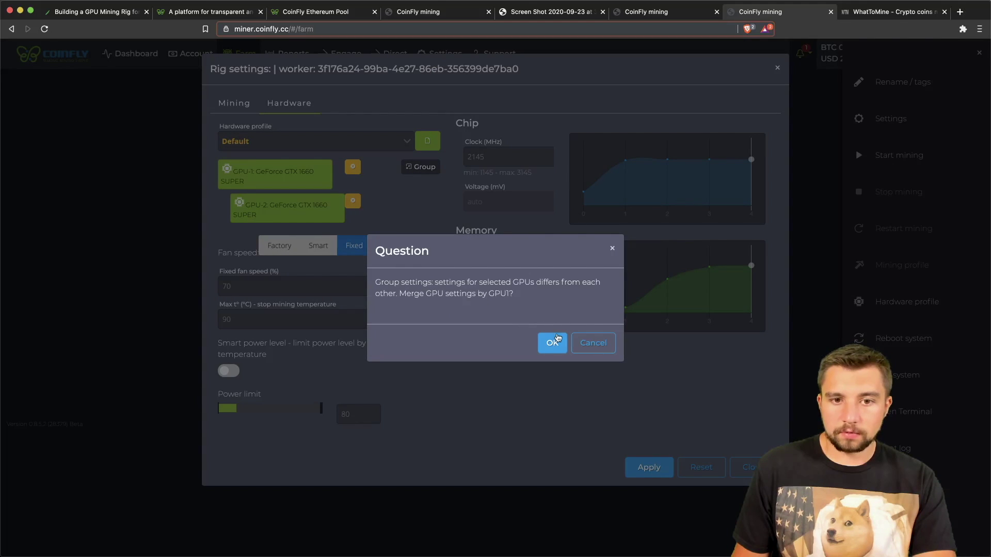
left_click(556, 342)
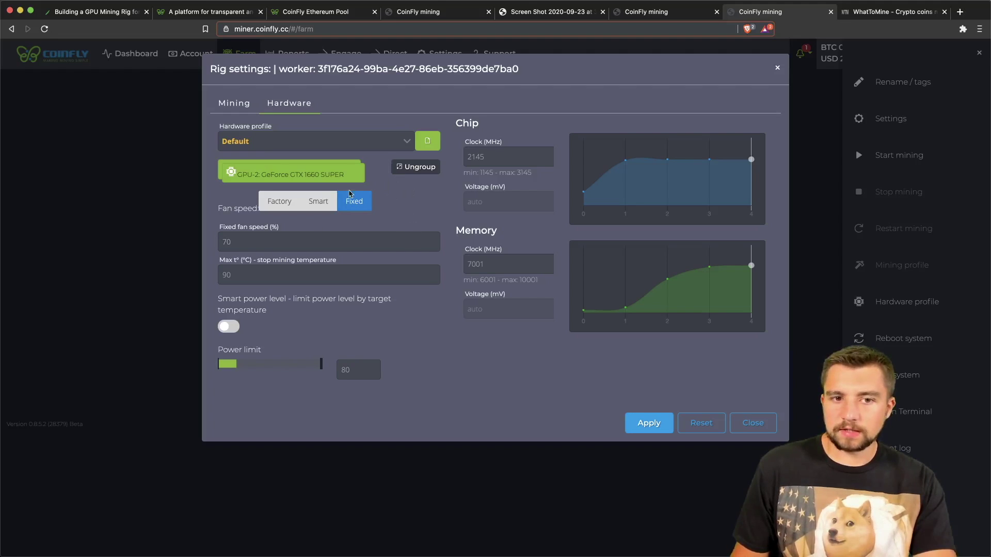
left_click(393, 243)
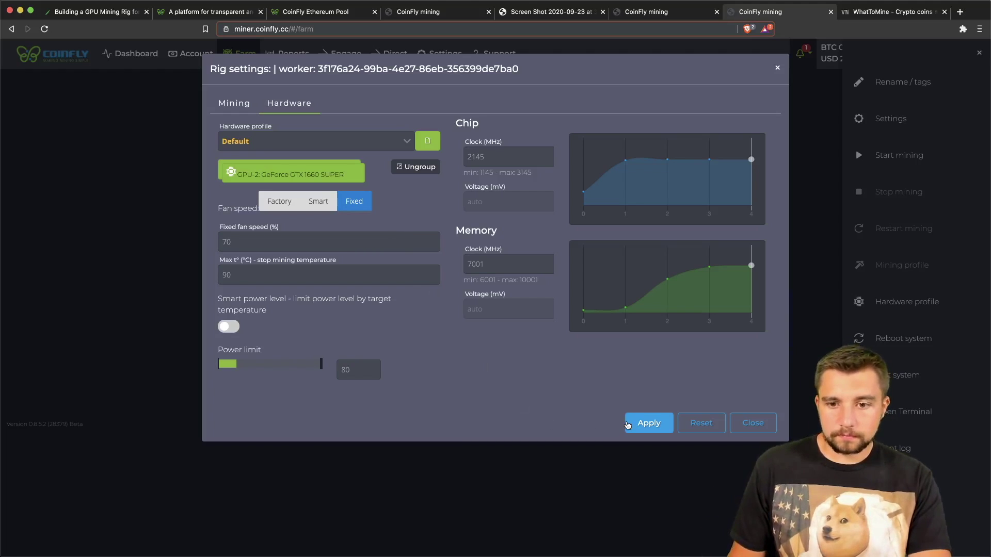
left_click(627, 425)
left_click(549, 346)
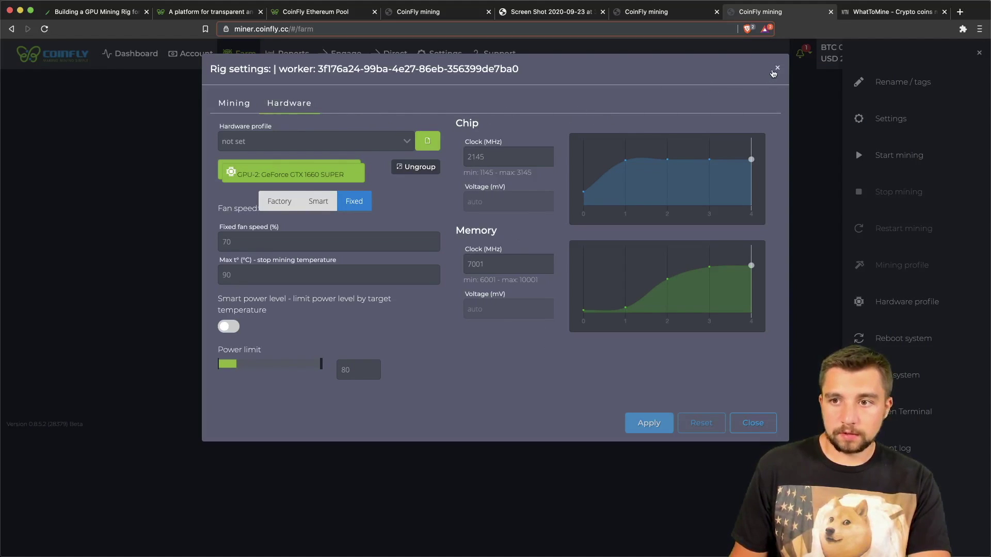
left_click(777, 69)
- Rename the selected rig as 1k build
left_click(873, 84)
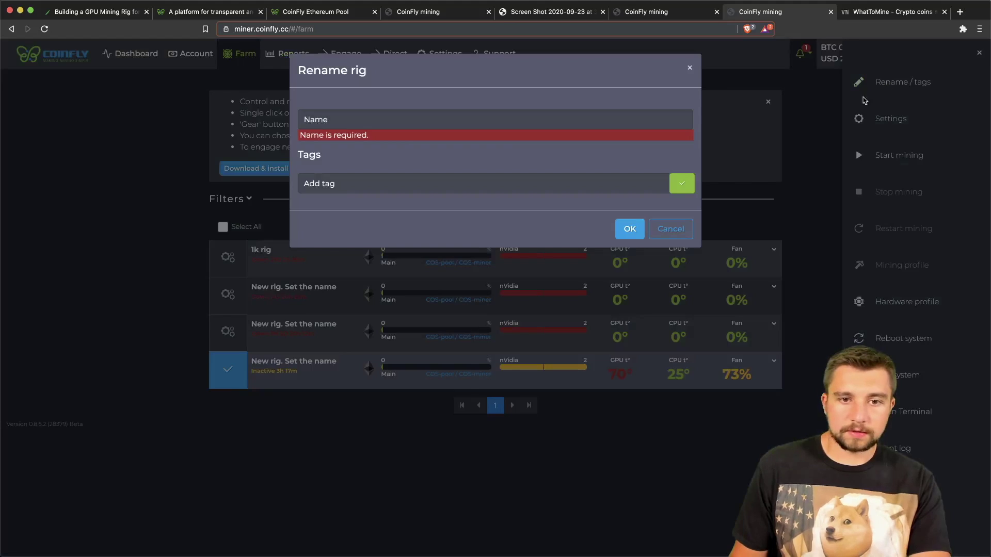
type("1k build")
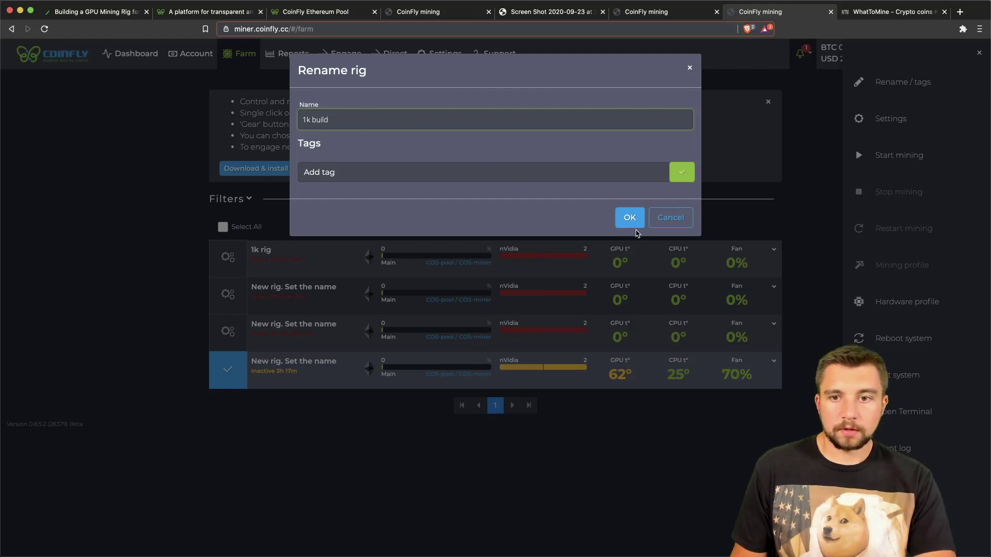
left_click(630, 218)
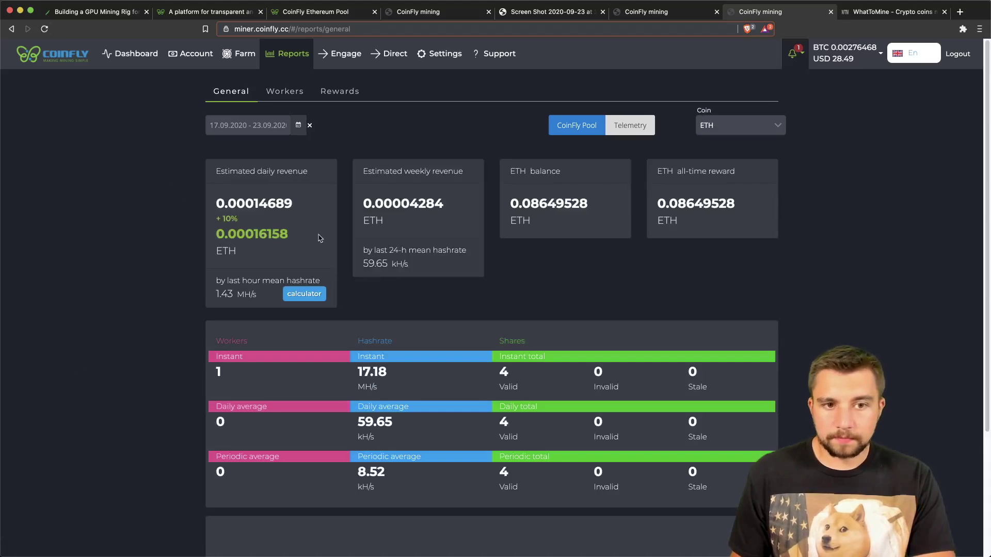
- Examine the ETH report's estimated daily and weekly revenue, balance, all-time reward and hashrate figures, and open the revenue calculator
double_click(272, 202)
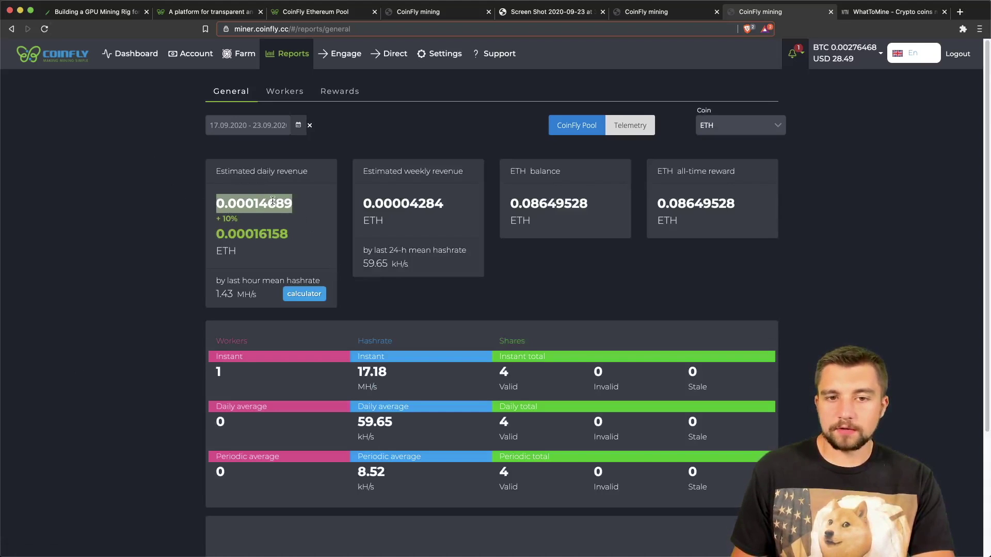
double_click(436, 204)
double_click(568, 198)
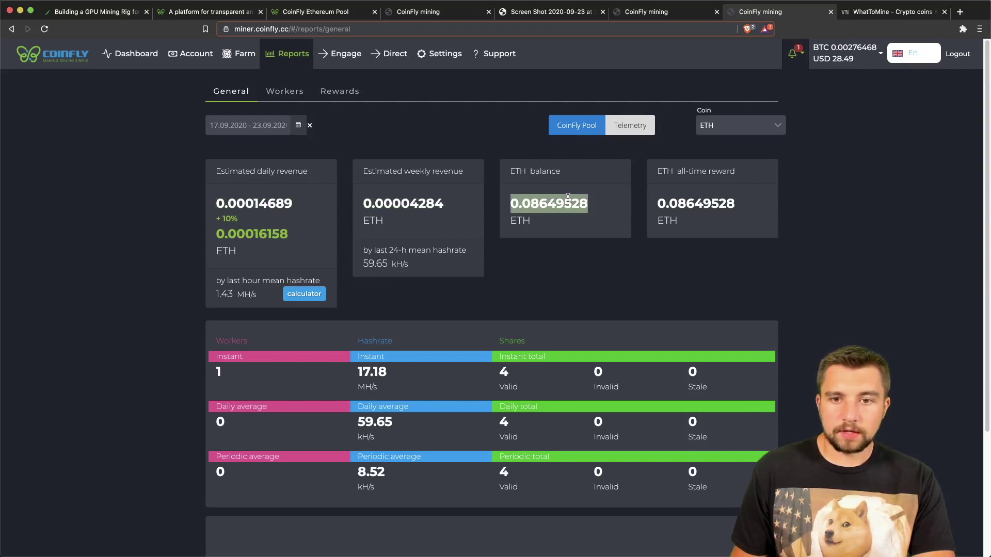
double_click(676, 206)
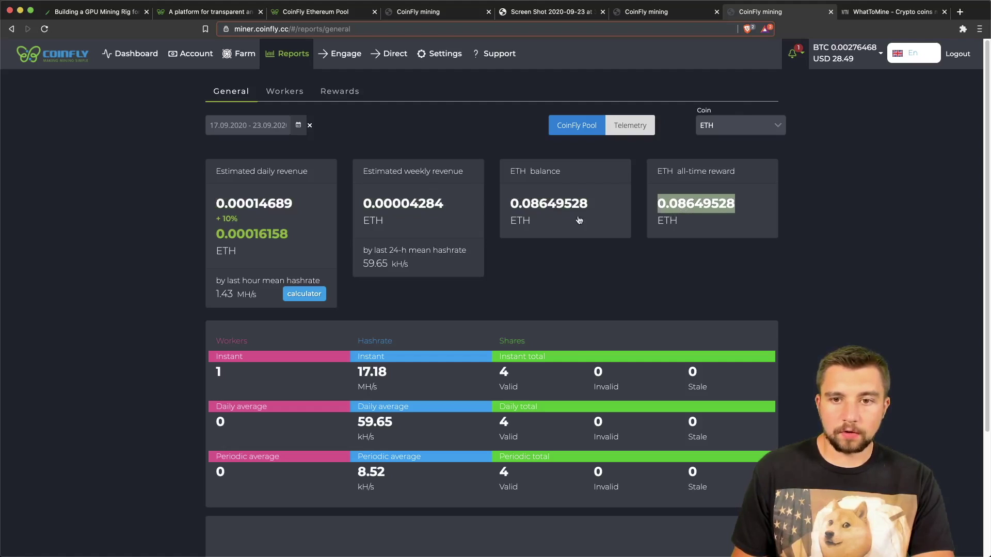
double_click(542, 203)
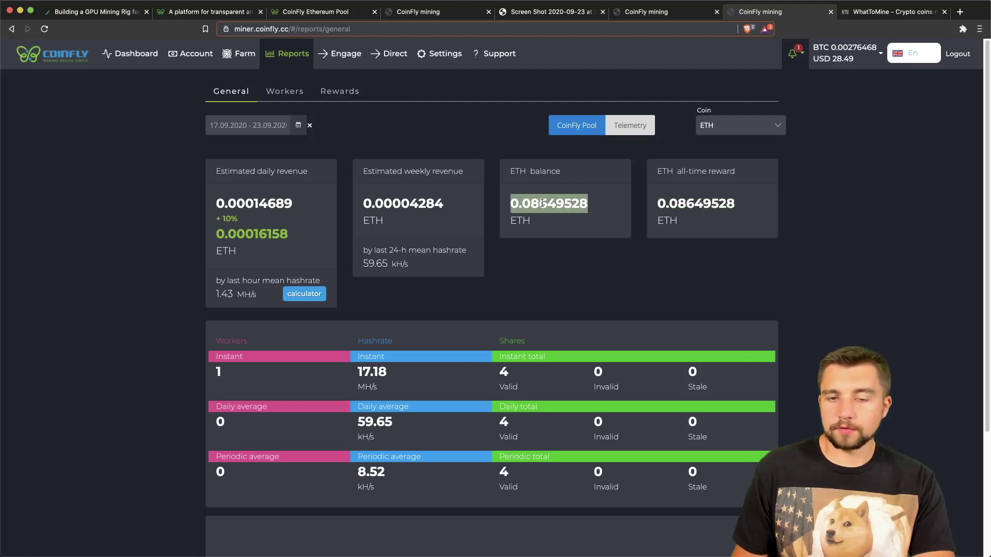
double_click(535, 207)
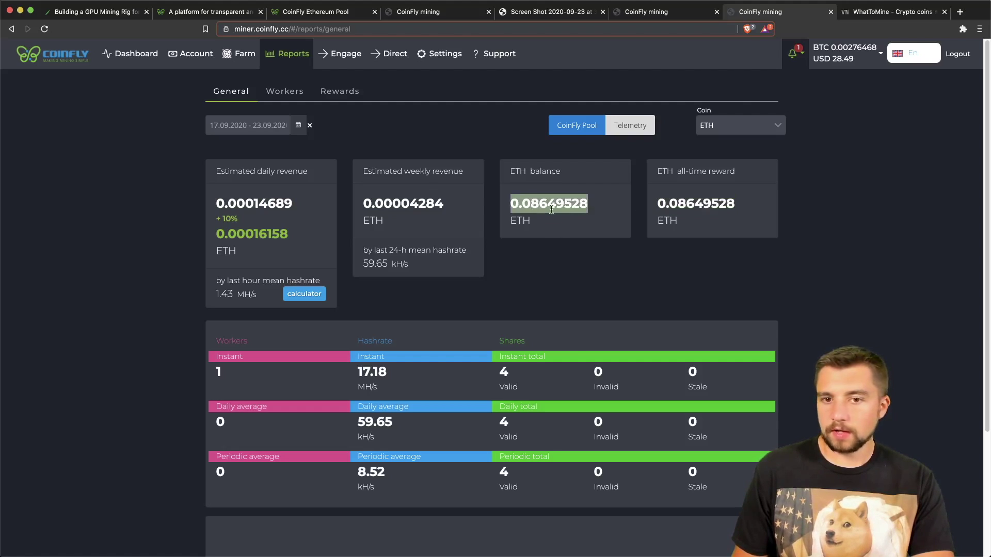
left_click(598, 272)
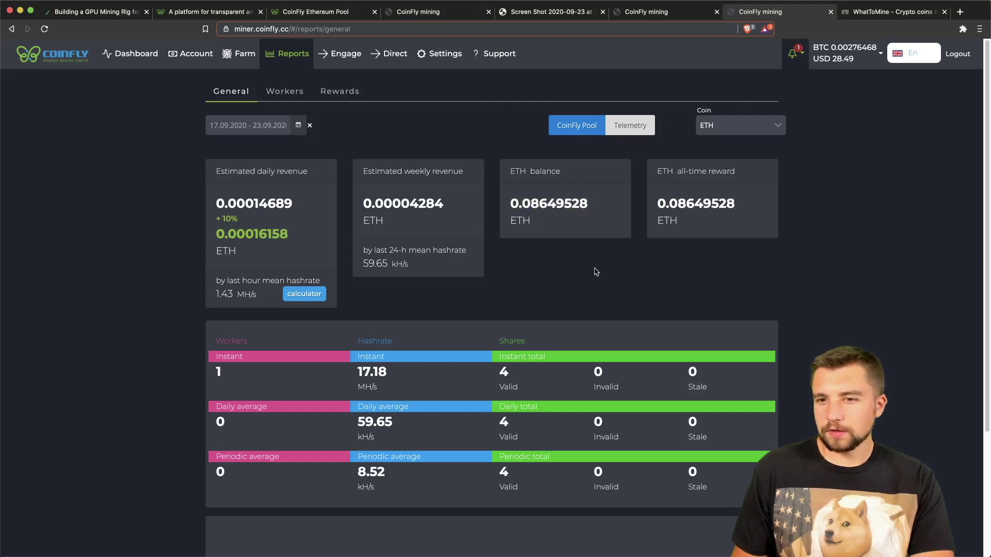
scroll(589, 266, "down", 1)
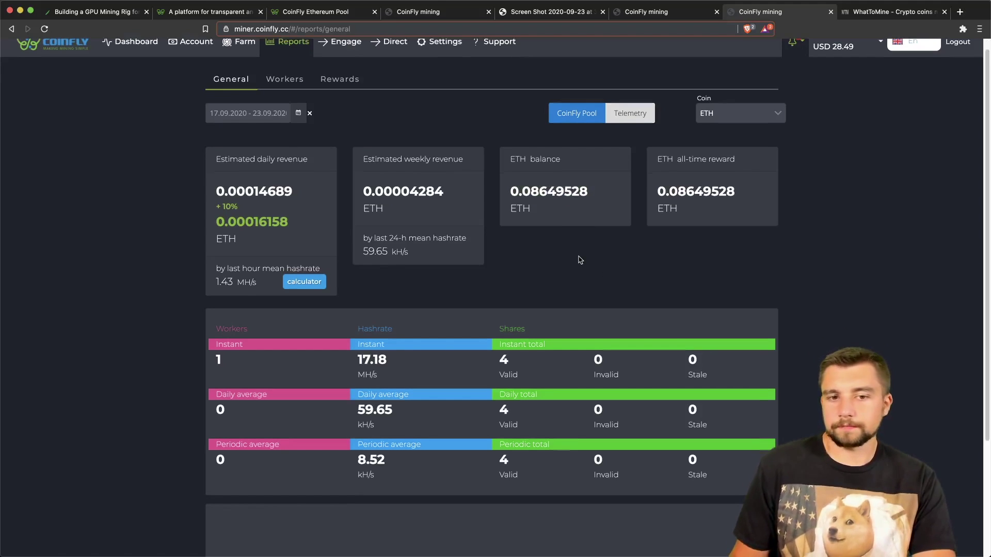
scroll(543, 252, "down", 1)
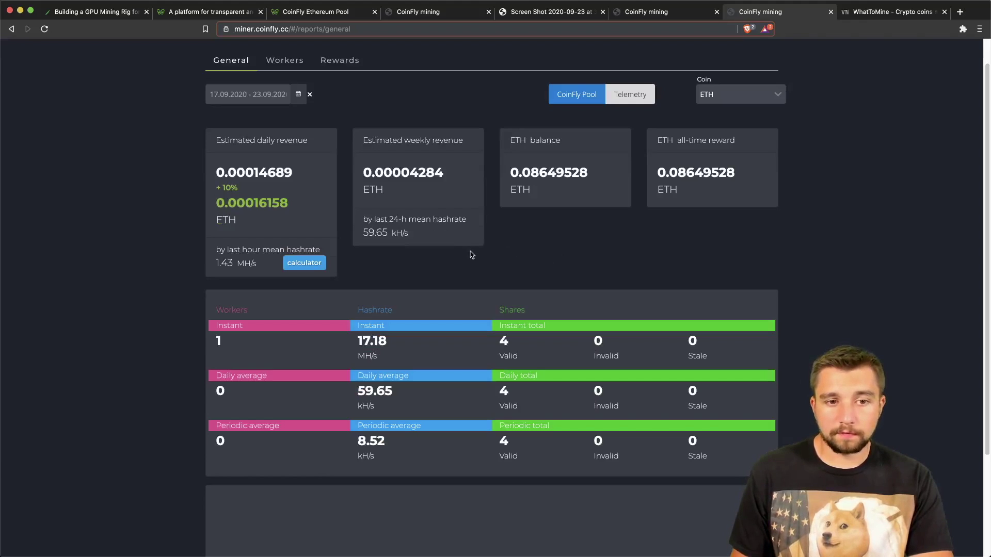
left_click(302, 263)
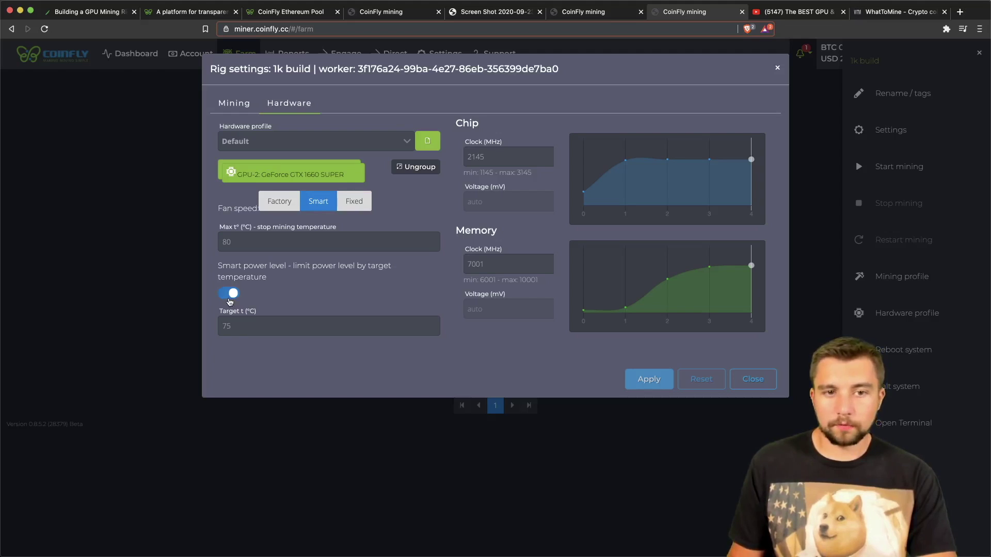
left_click(230, 300)
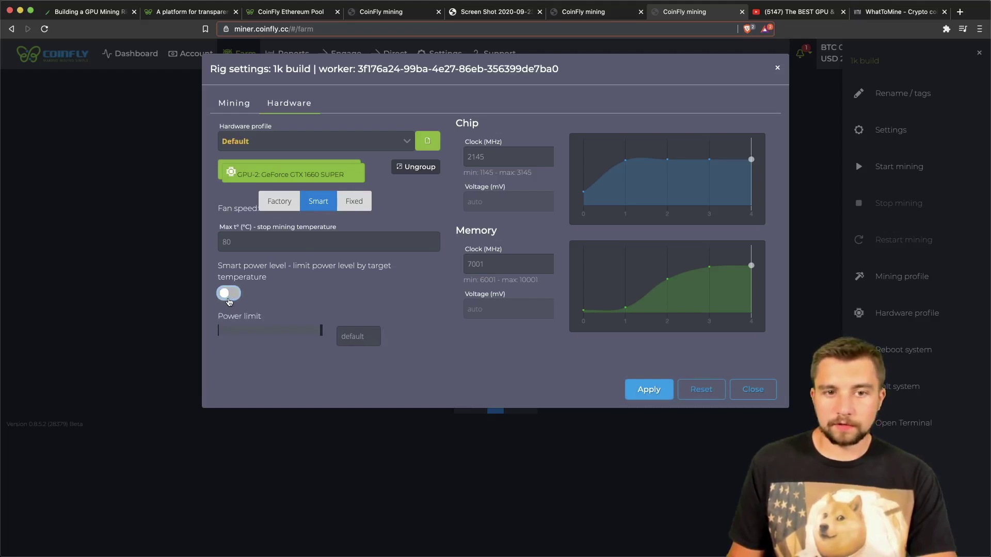
left_click(343, 207)
left_click(283, 250)
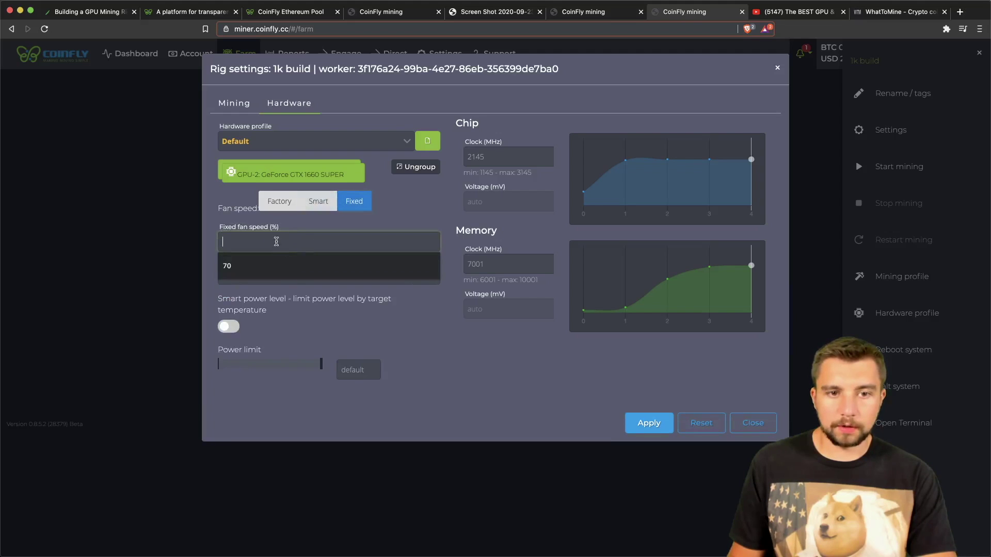
left_click(815, 274)
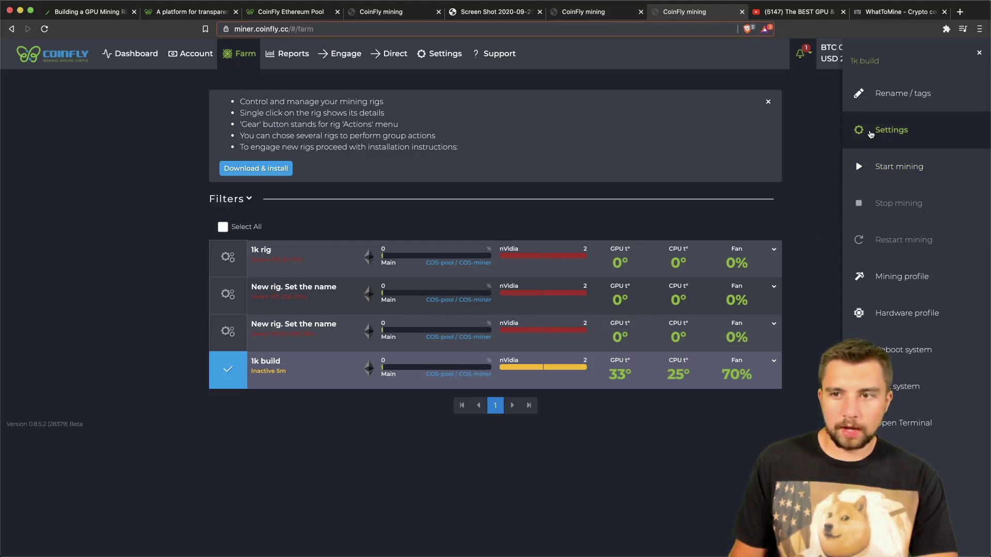
- In the 1k build rig's hardware settings, set the fan speed to Fixed at 70% and the stop mining temperature to 90 °C
left_click(870, 133)
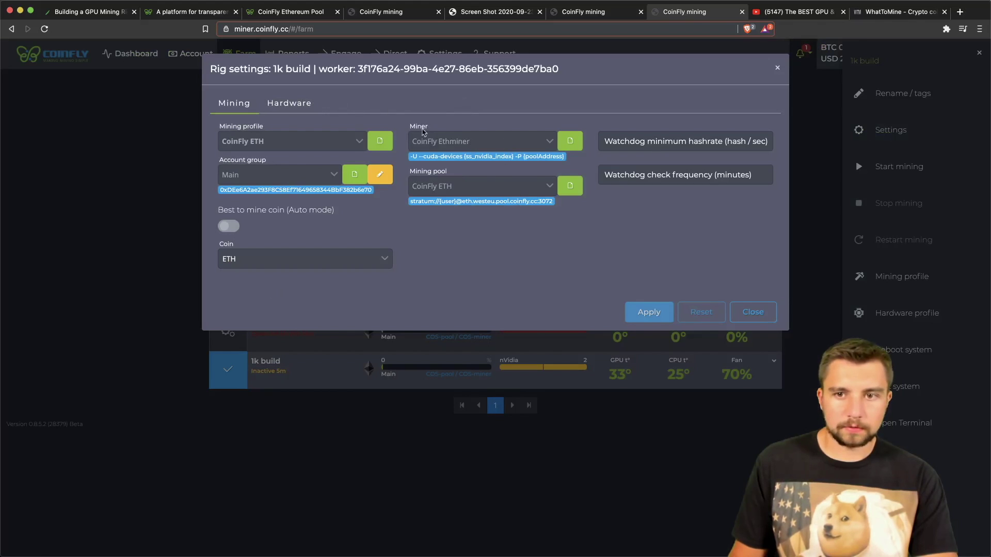
left_click(289, 104)
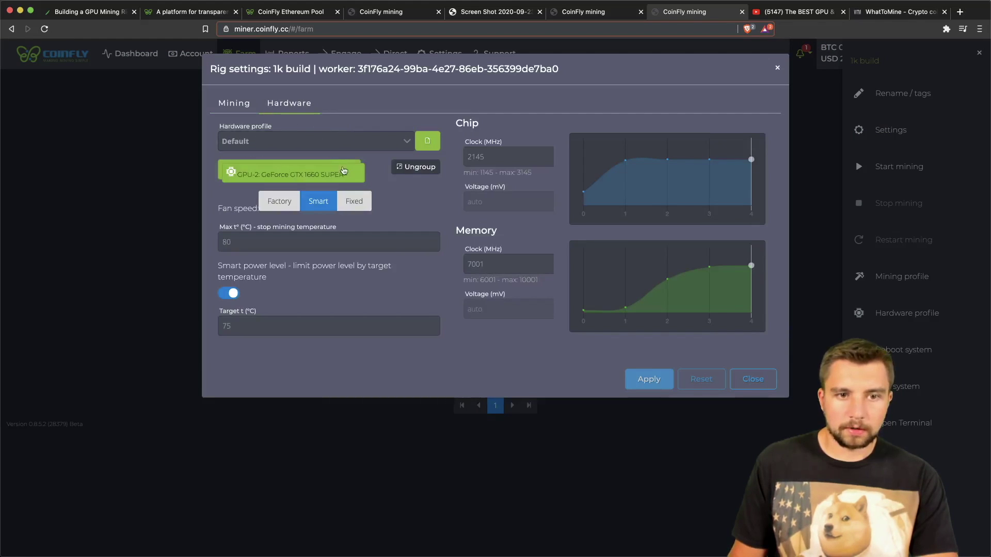
left_click(354, 202)
left_click(317, 238)
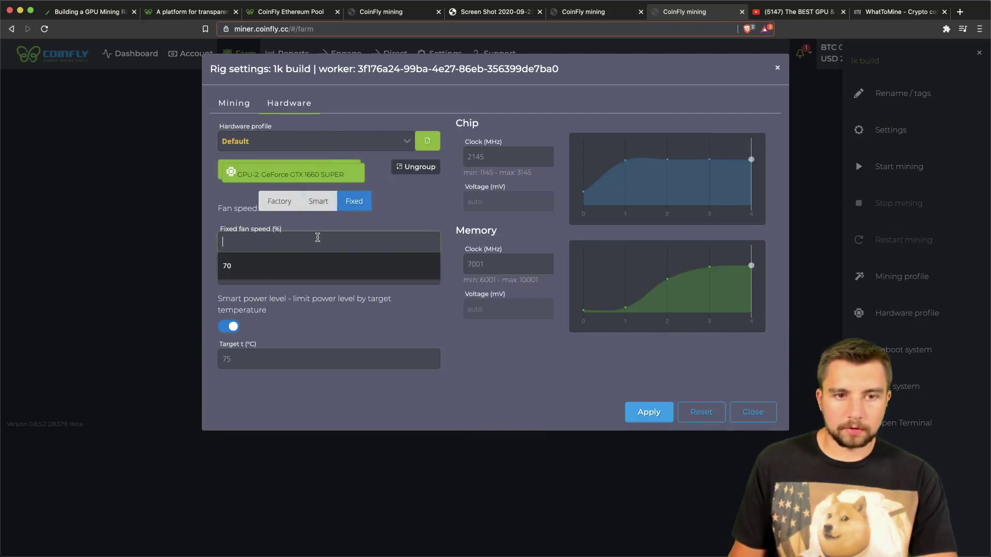
type("70")
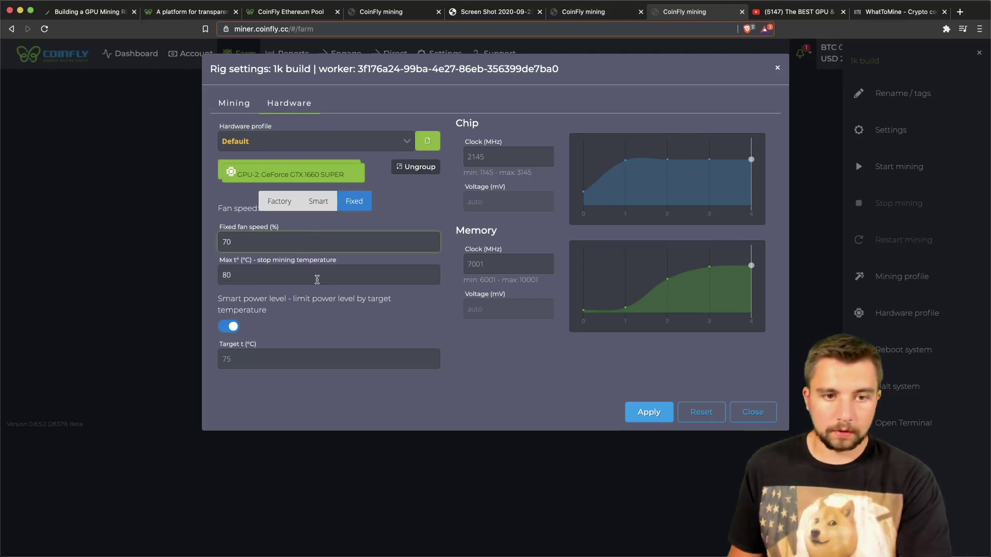
double_click(317, 279)
type("90")
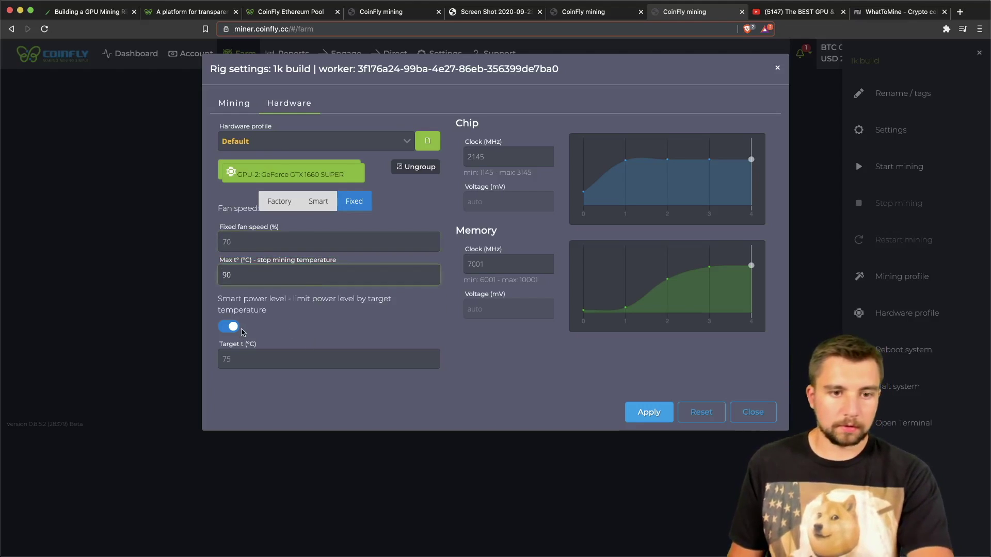
- Turn off the smart power level, set the power limit to 85, and apply the hardware settings to the 1k build rig
left_click(230, 326)
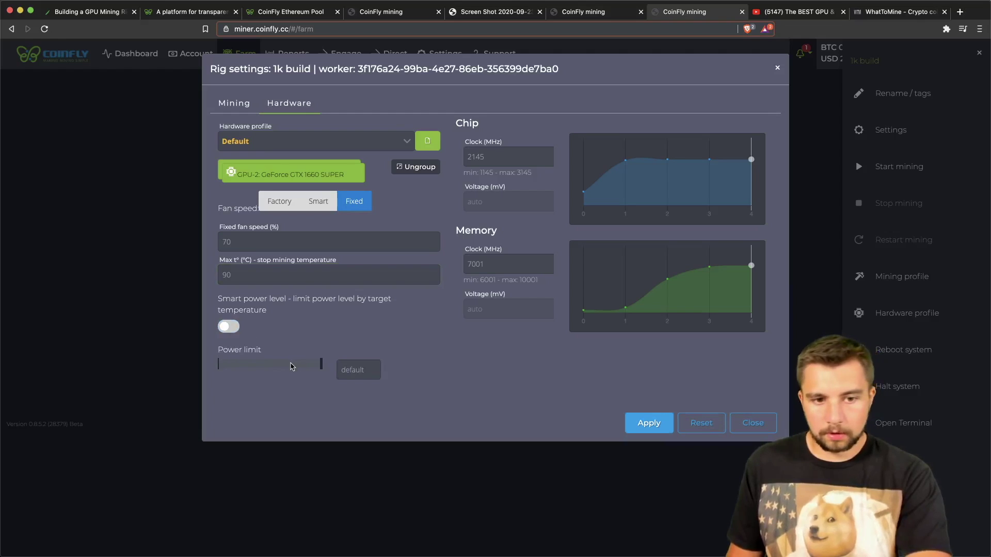
left_click(373, 370)
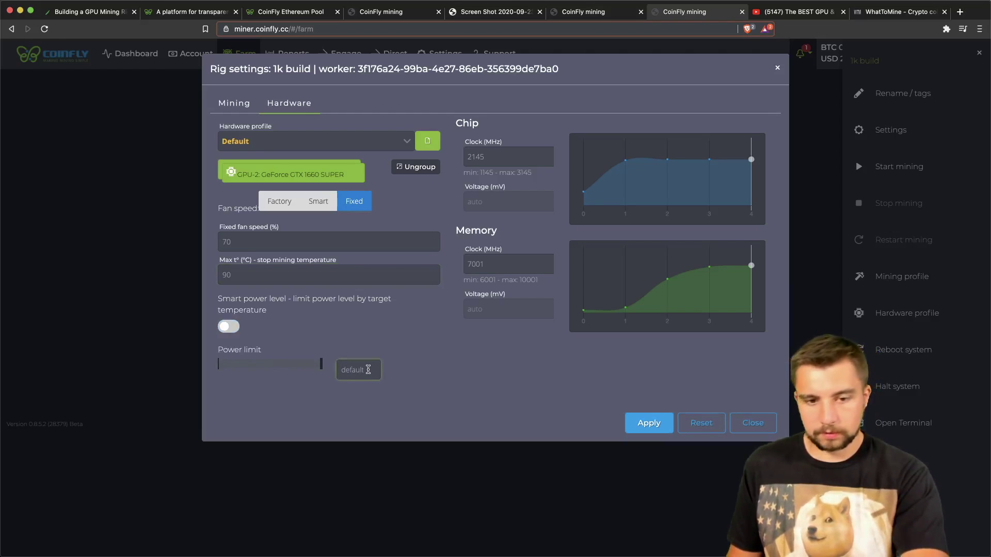
type("85")
left_click(633, 432)
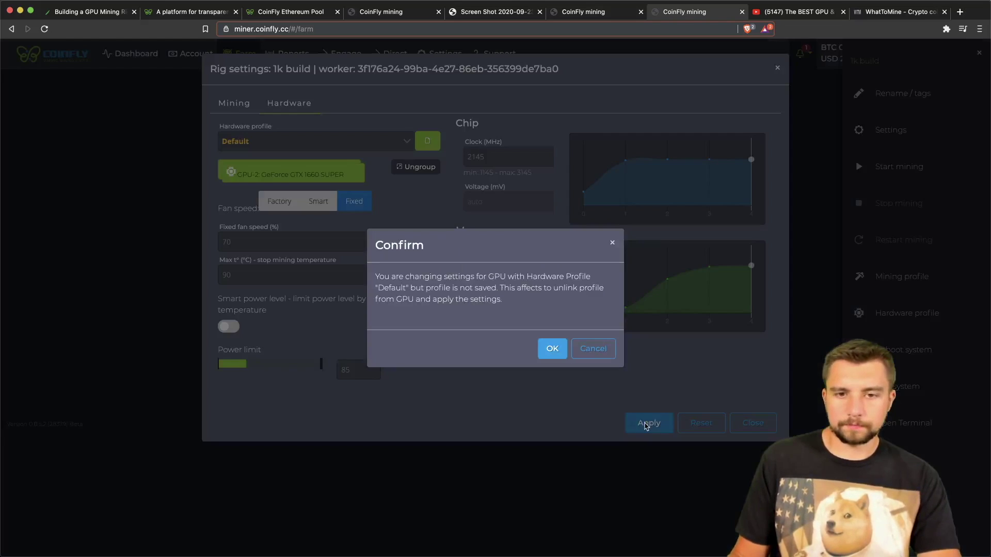
left_click(551, 347)
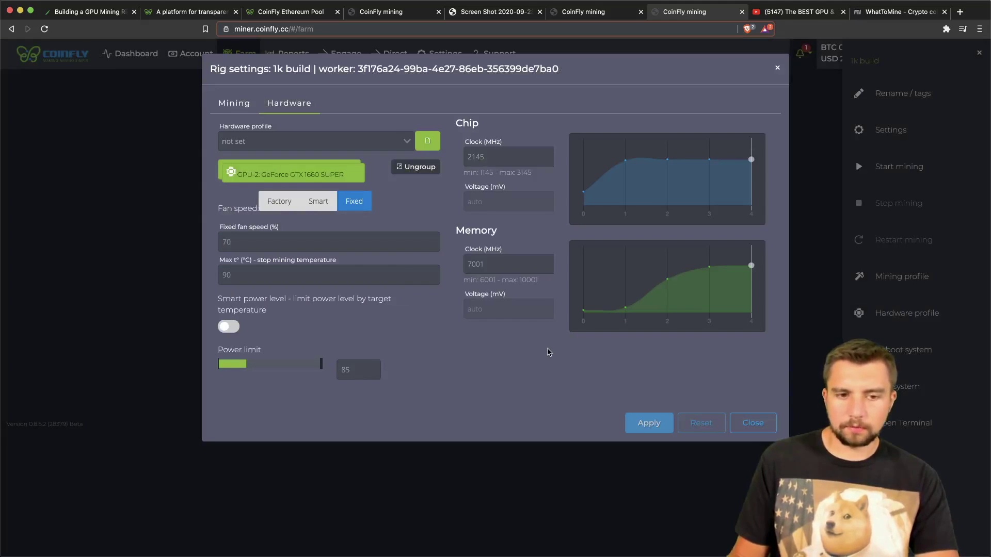
left_click(776, 70)
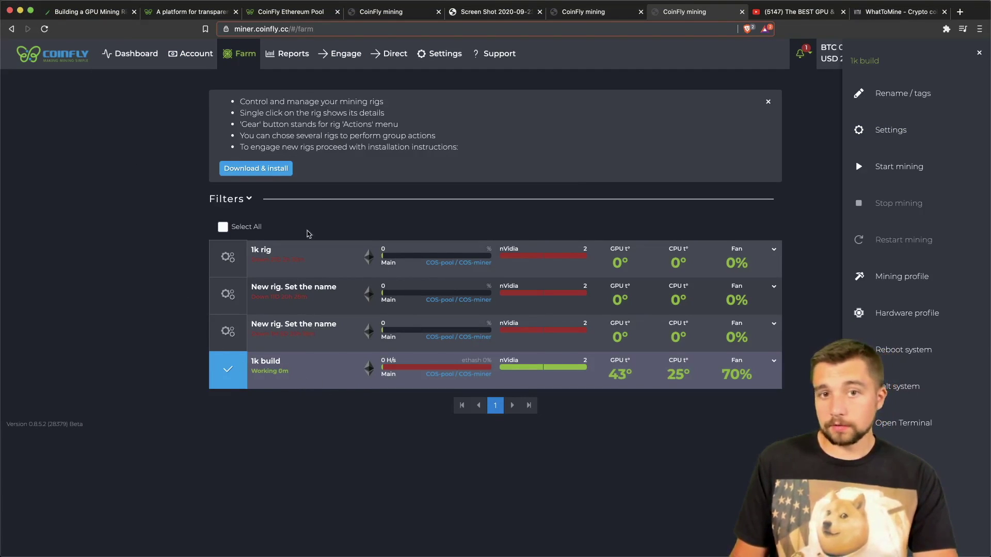
- Deselect the 1k build rig, examine the general ETH mining report's revenue, hashrate and shares, and return to the farm overview
left_click(153, 290)
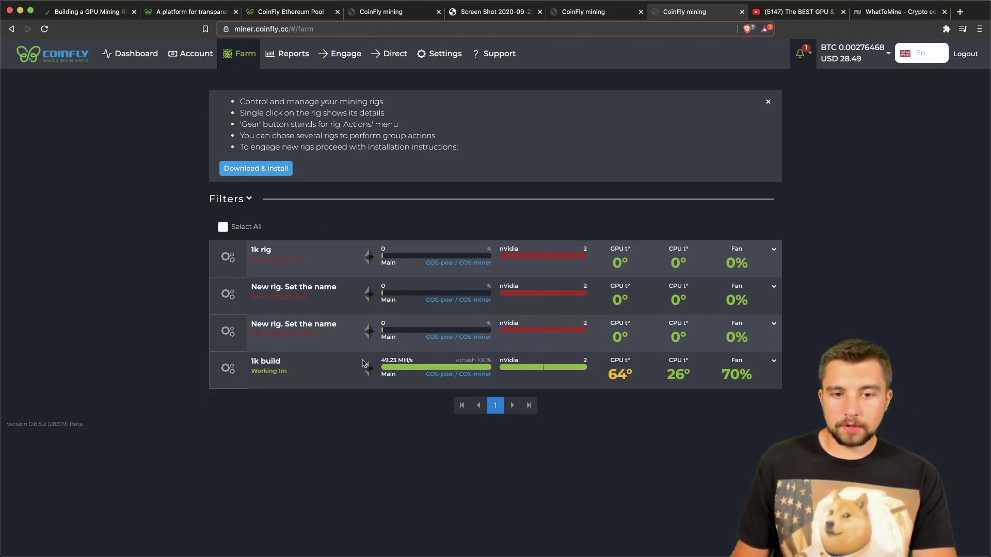
left_click(294, 60)
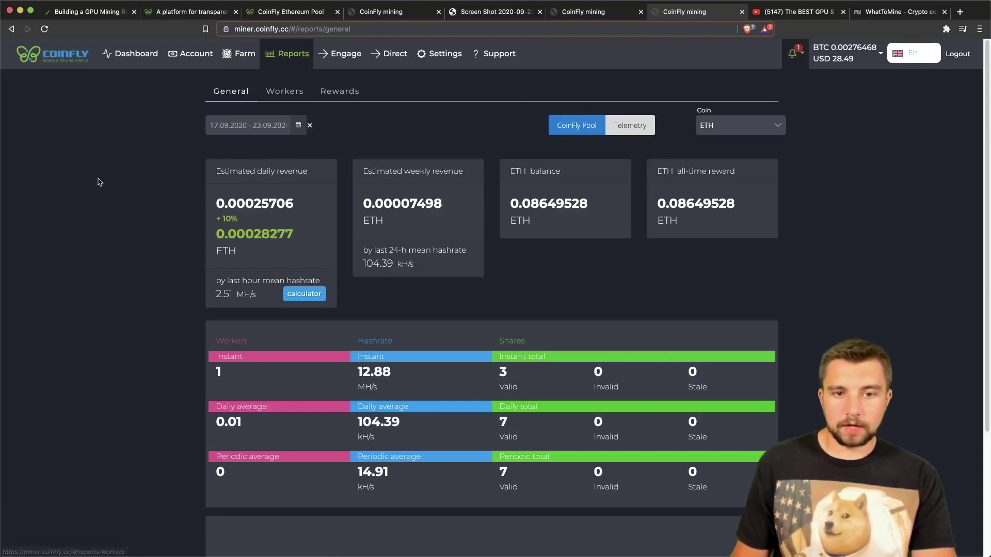
scroll(111, 196, "down", 3)
scroll(155, 211, "up", 2)
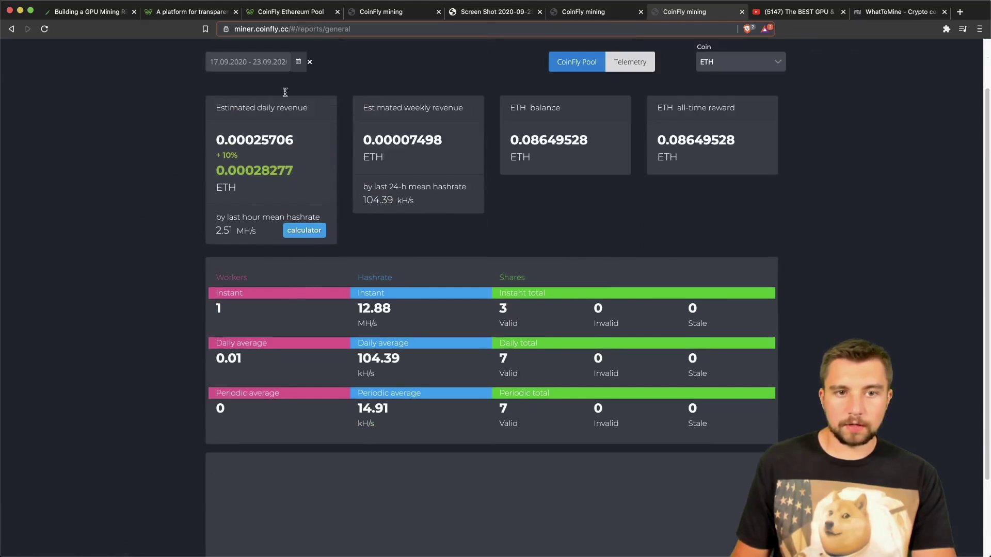
scroll(410, 270, "down", 2)
scroll(456, 294, "up", 3)
left_click(247, 56)
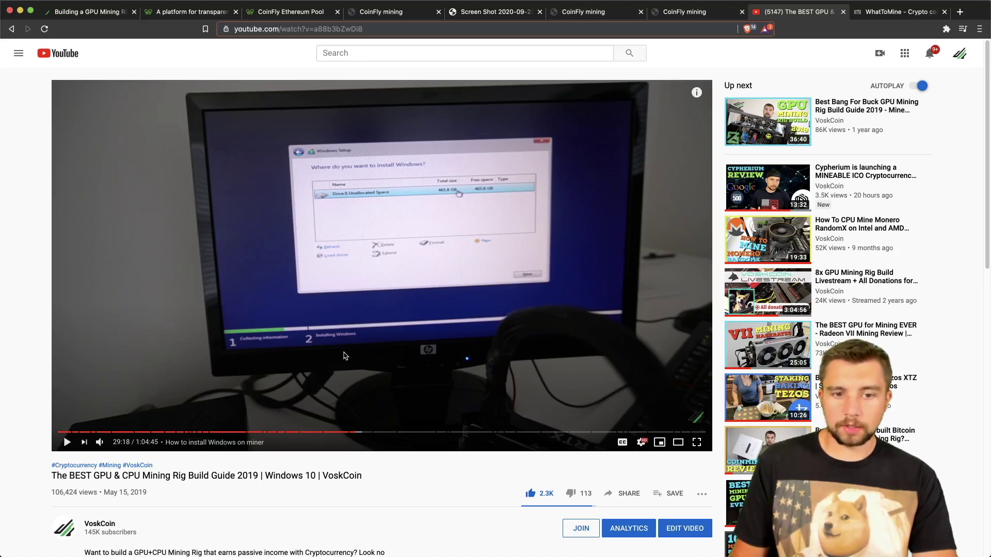
- Mute the YouTube mining rig build guide and skim its Windows installation chapter up to the driver installation chapter
left_click(100, 443)
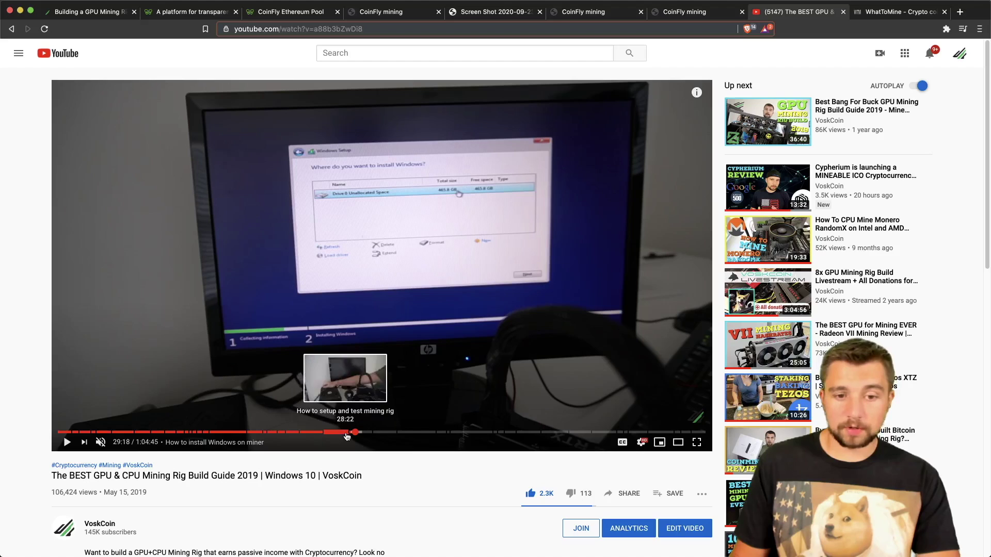
left_click(350, 433)
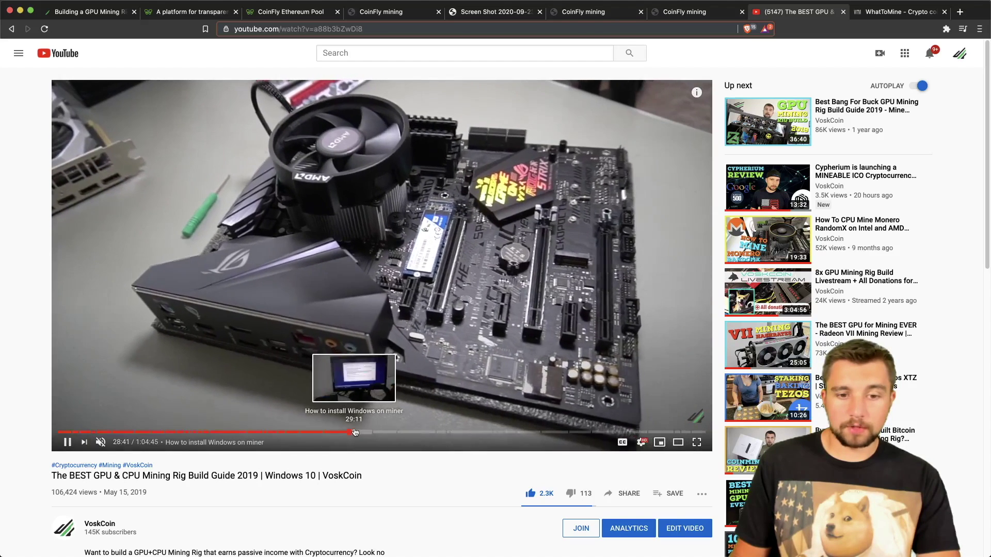
left_click(354, 433)
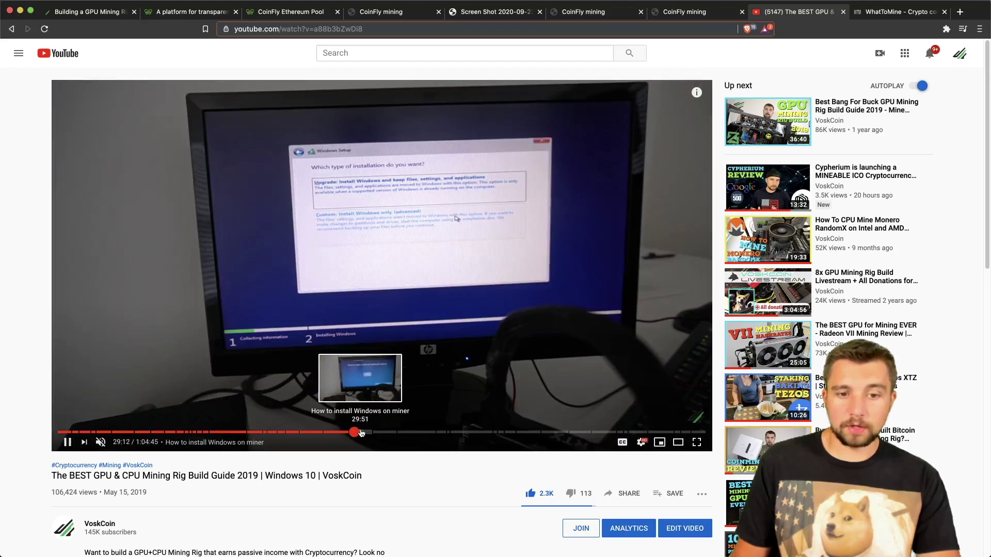
left_click(360, 433)
left_click(365, 432)
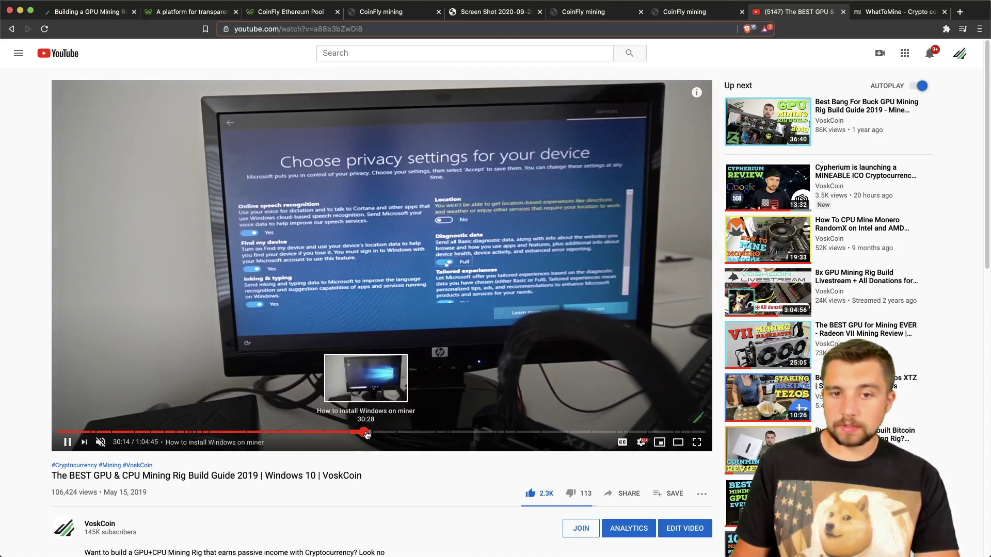
left_click(371, 433)
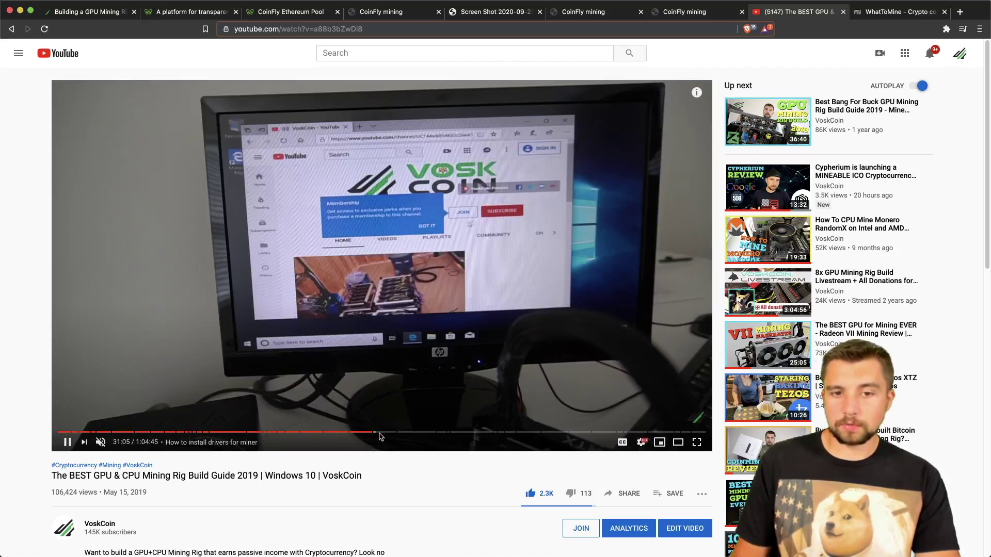